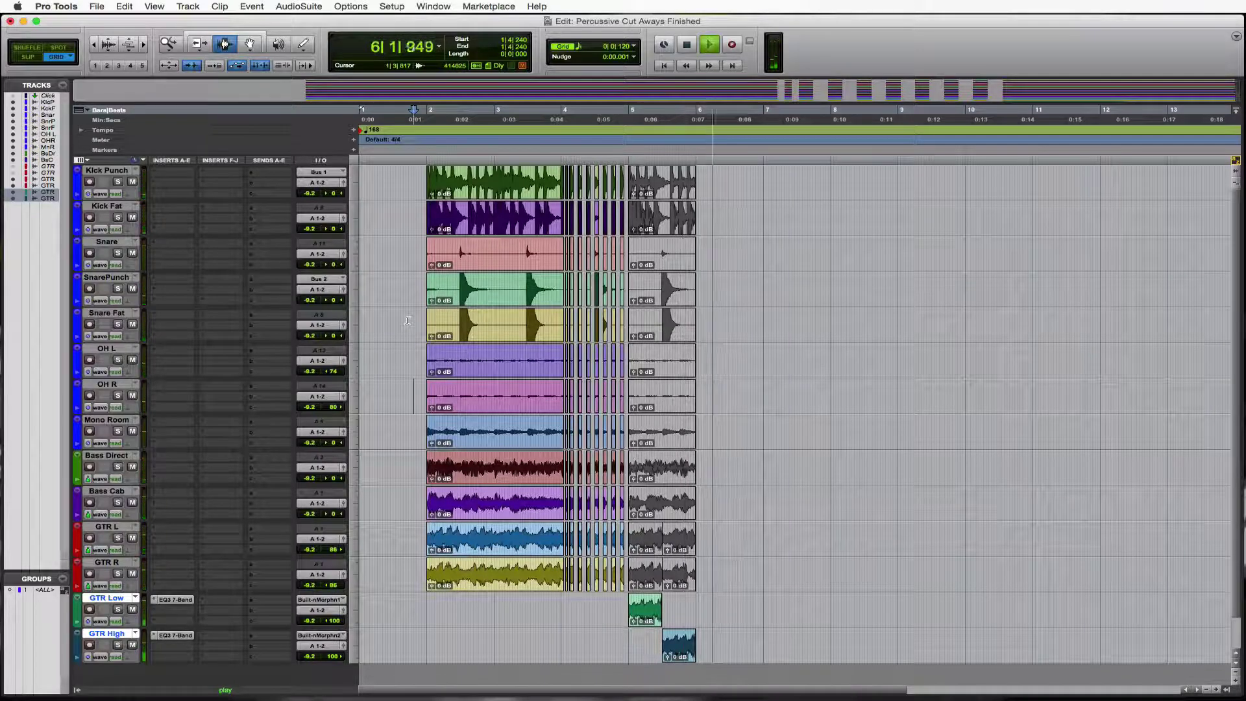
Stop the finished breakdown, then play the uncut drum, bass and guitar session
key("space")
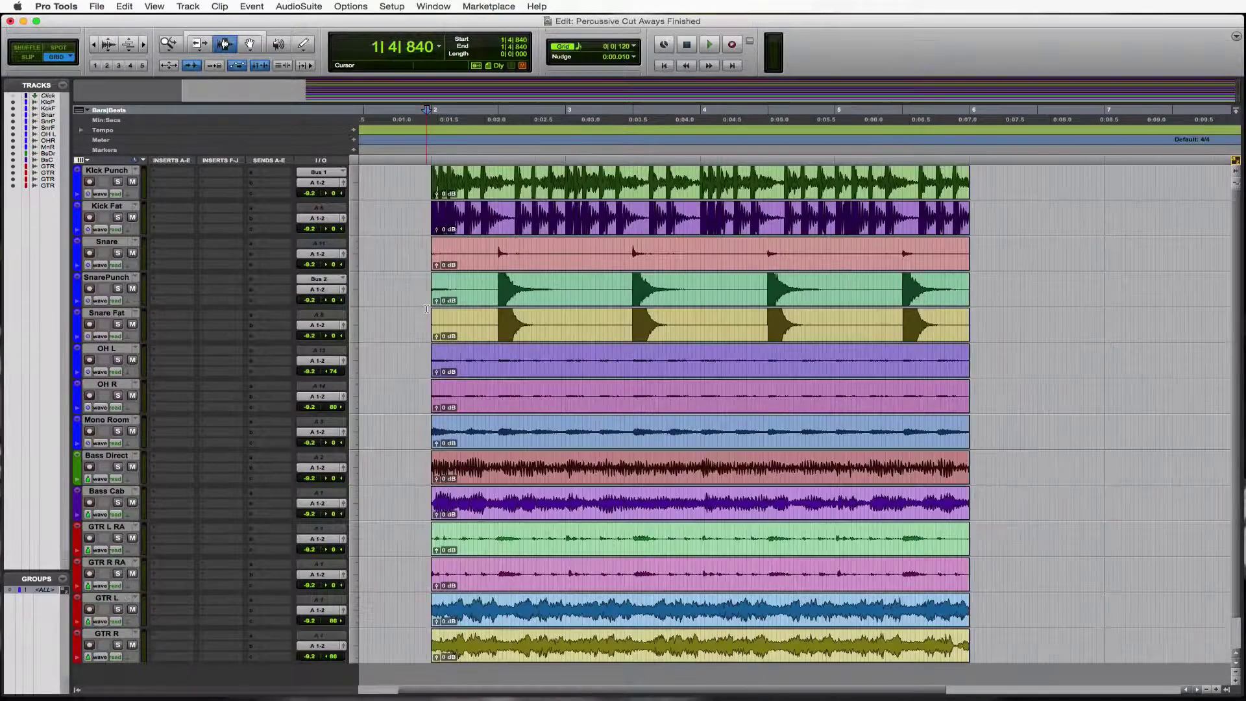
key("space")
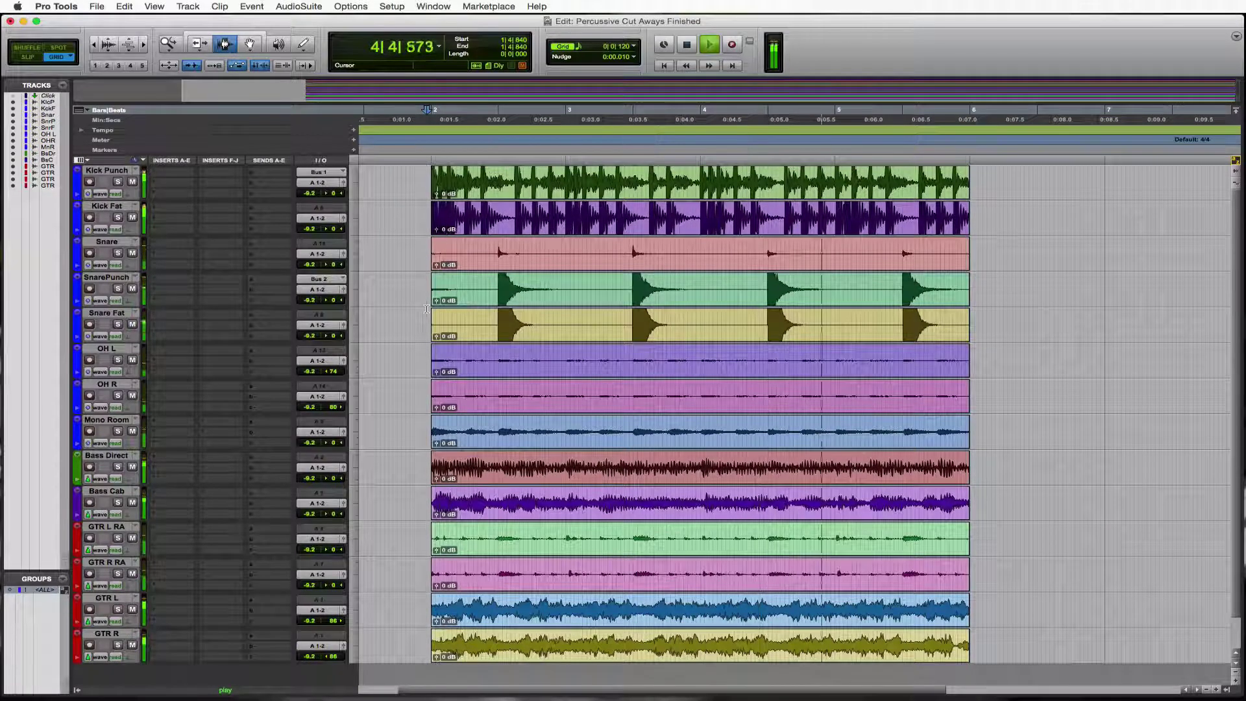
Set the grid value to 1 bar and place the edit point on the bar 4 downbeat
key("space")
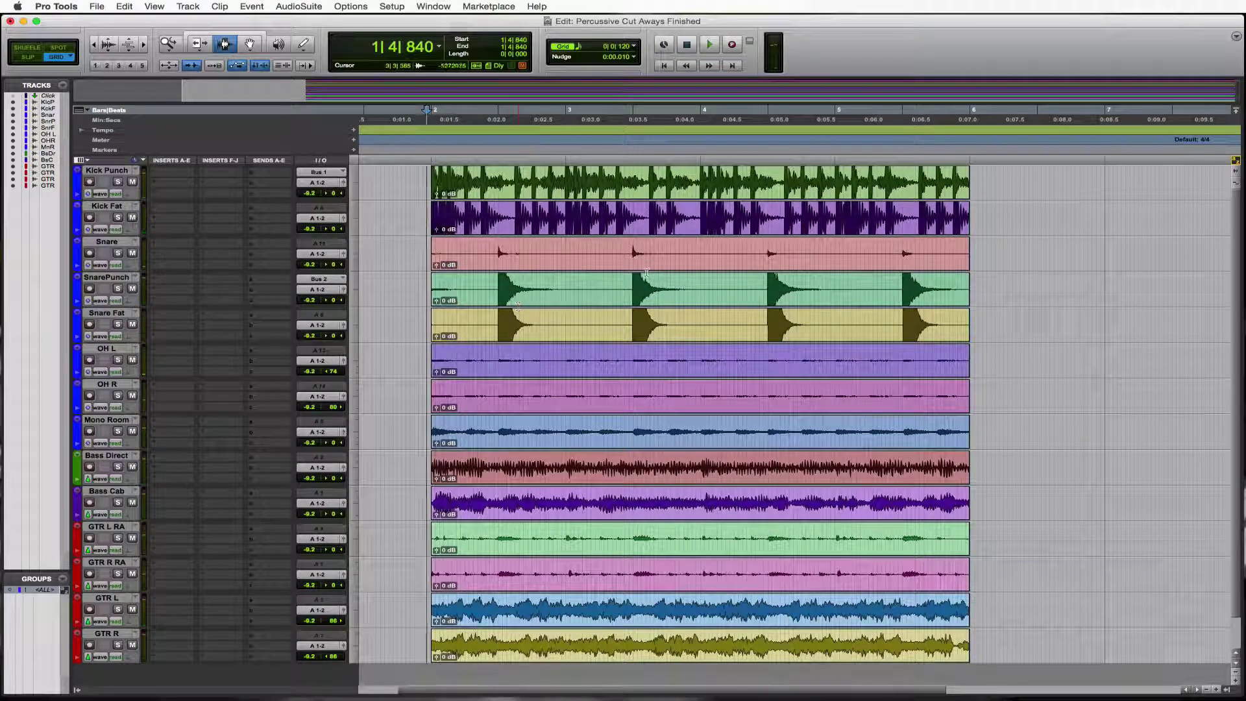
left_click(633, 47)
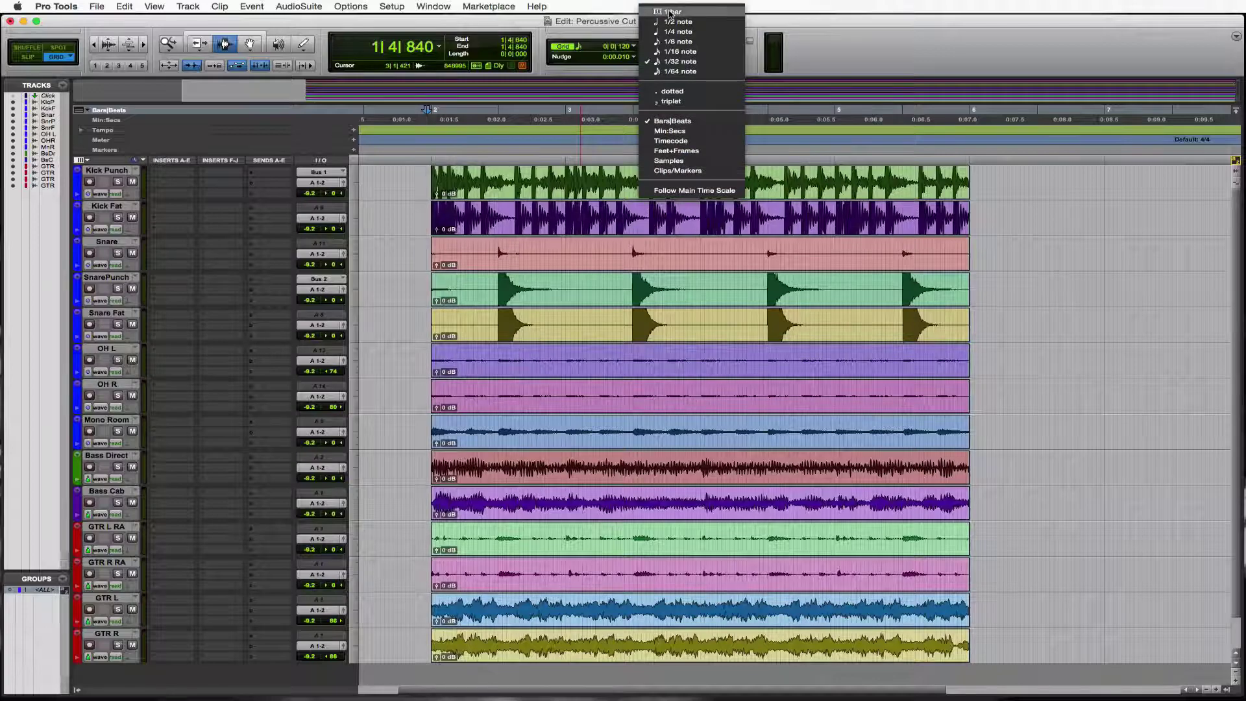
left_click(675, 15)
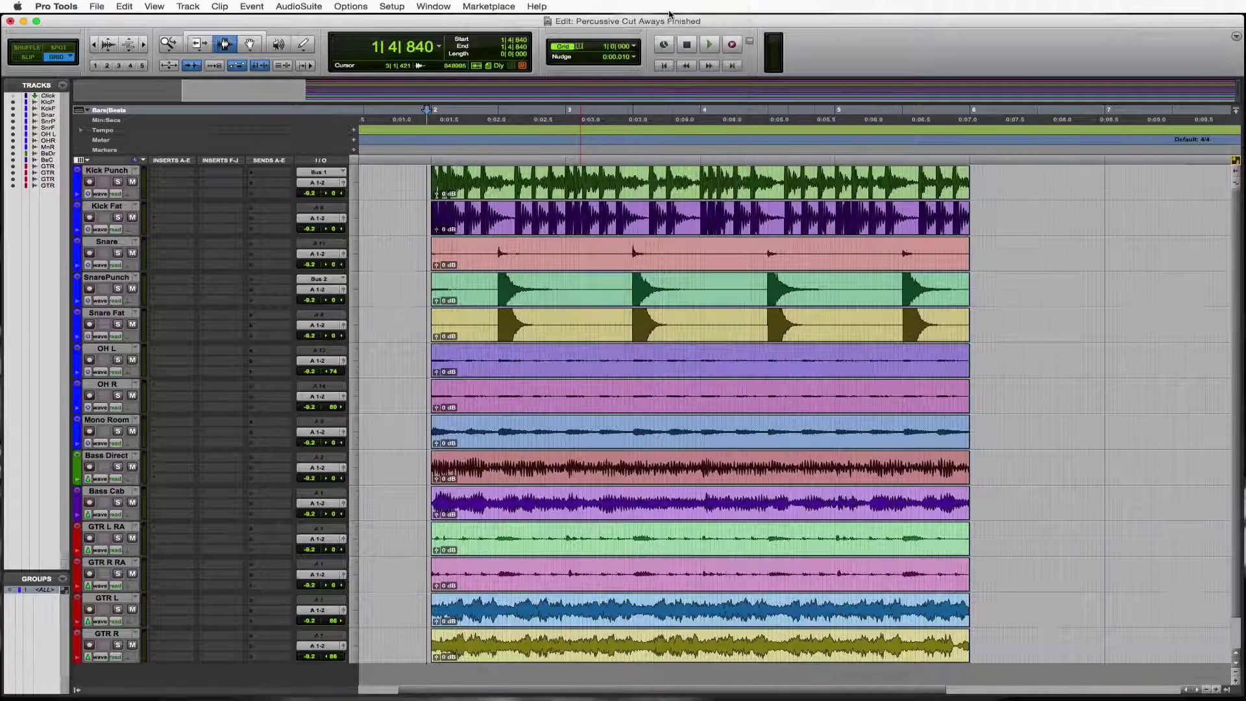
left_click(432, 184)
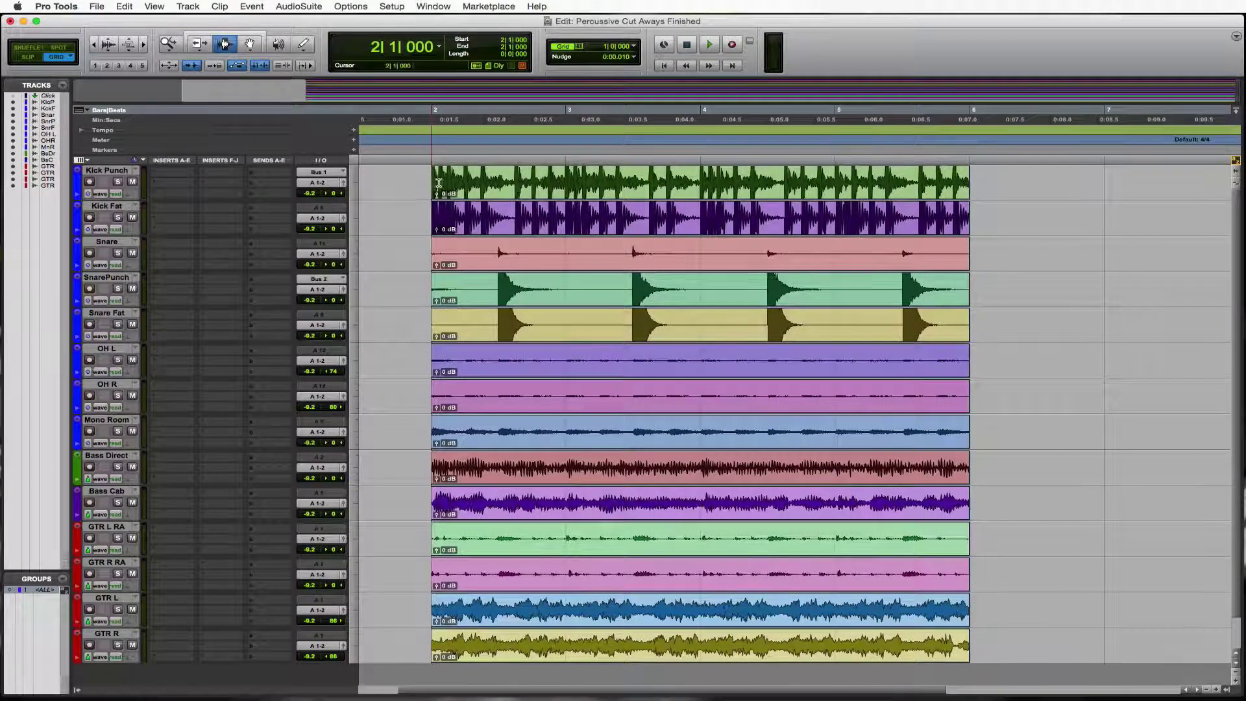
left_click_drag(463, 184, 655, 197)
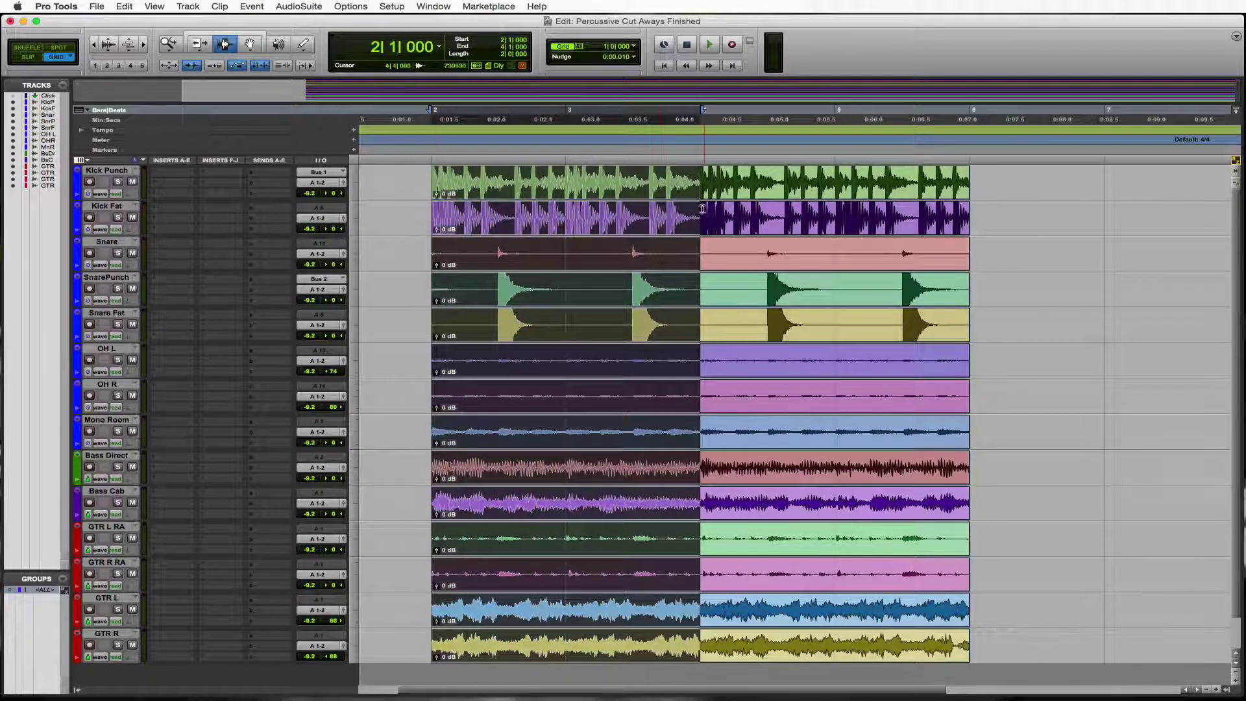
left_click(698, 212)
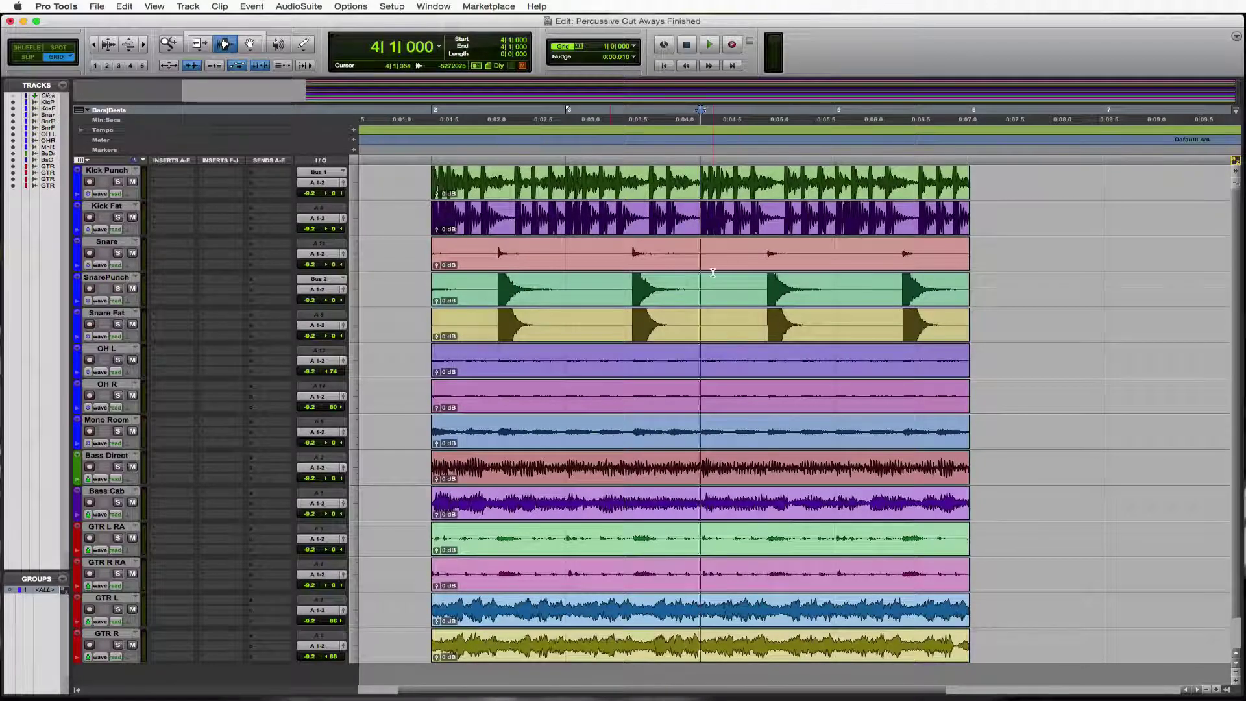
Zoom in at bar 4, set the grid to 1/32 notes, and select 4|1|000–4|1|240 on all tracks
key("super+bracketright")
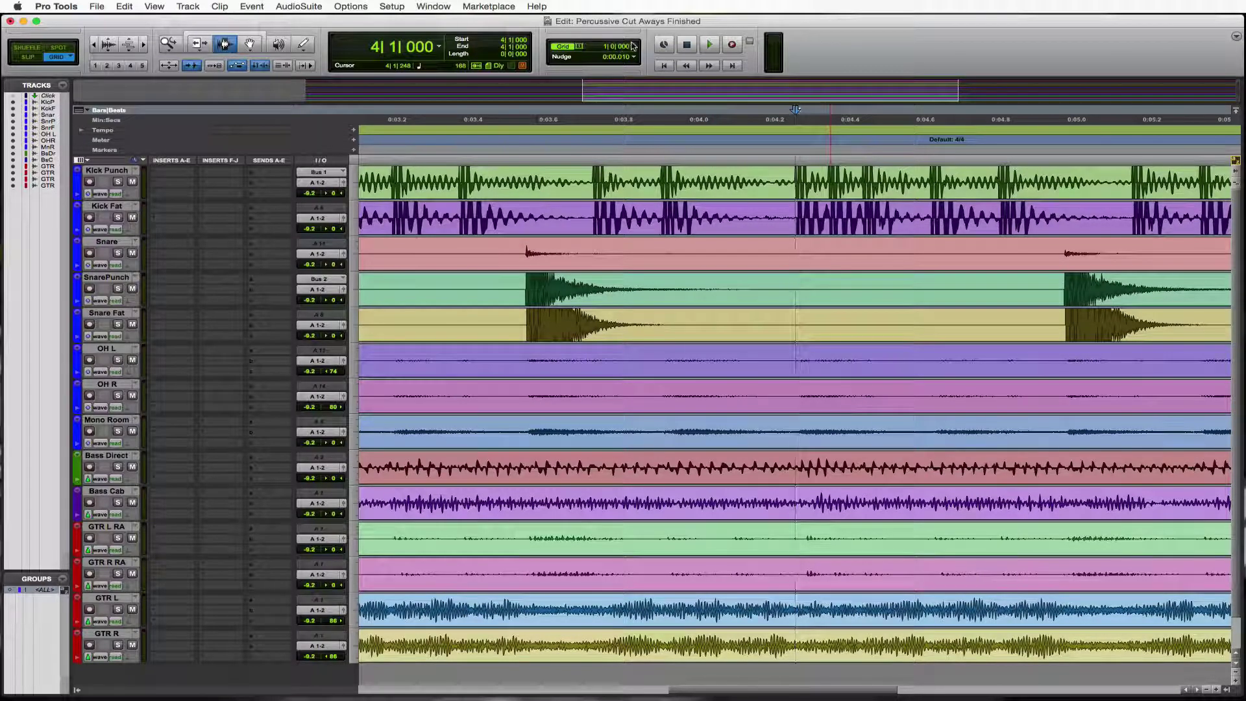
left_click(634, 47)
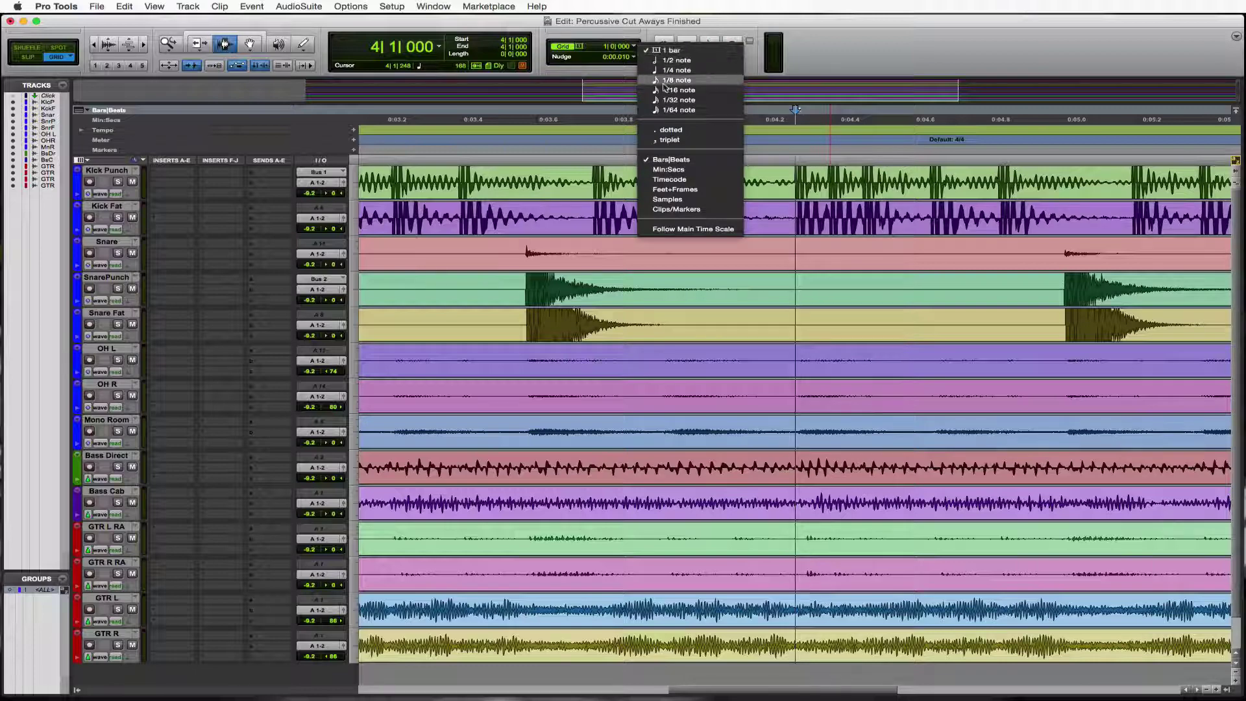
left_click(680, 100)
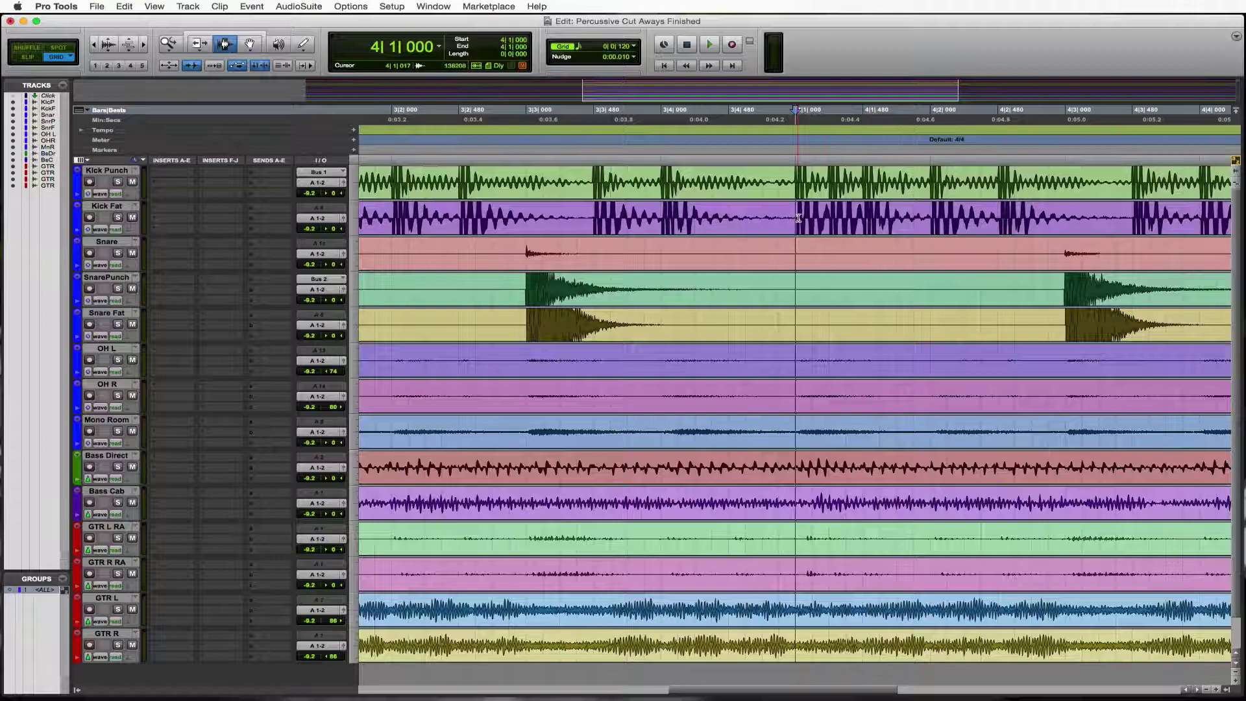
left_click_drag(797, 219, 865, 203)
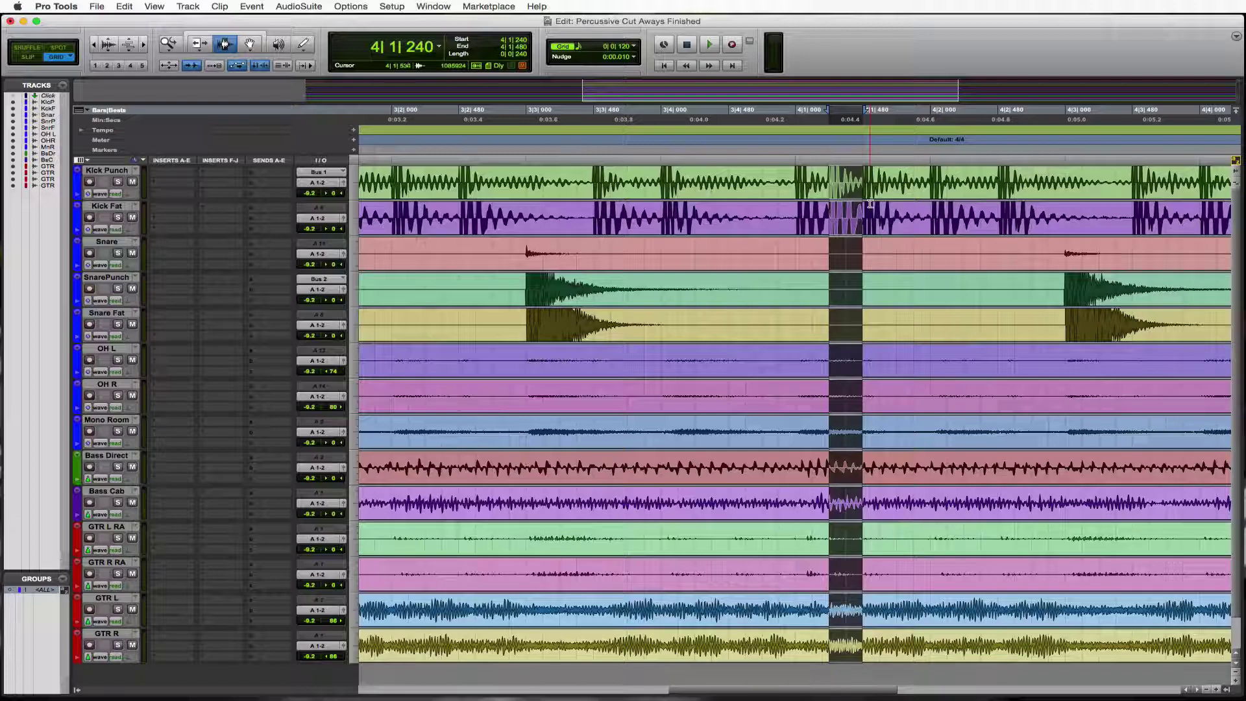
Delete short slices through beat 1 of bar 4, including 4|1|360–4|1|480 and 4|1|720–4|2|000, on all tracks
left_click_drag(789, 197, 858, 189)
key("Delete")
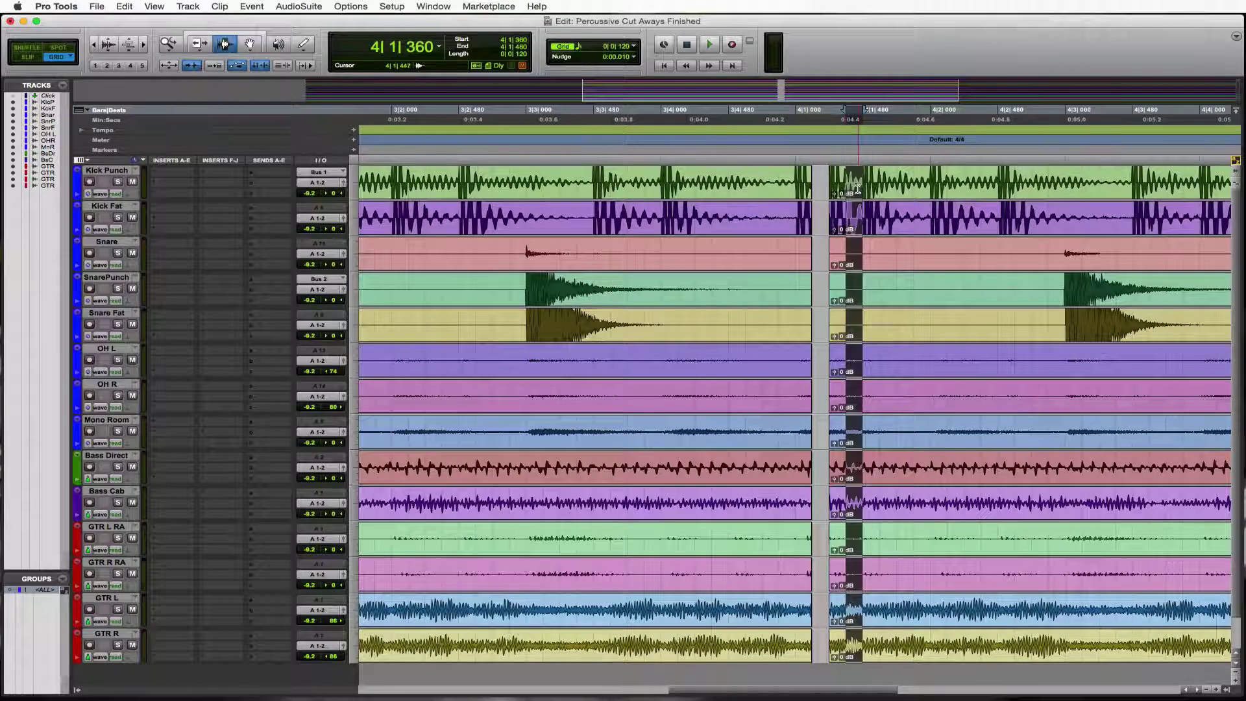
key("Delete")
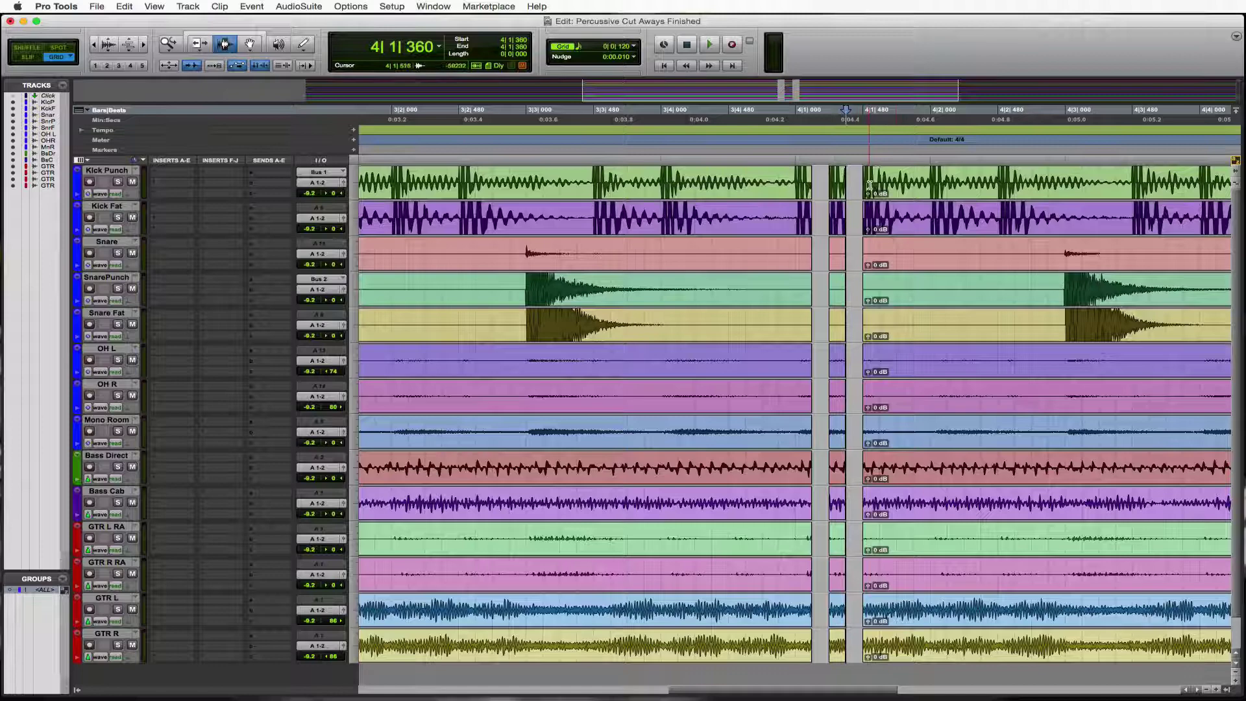
left_click_drag(866, 189, 993, 190)
key("Delete")
key("Delete")
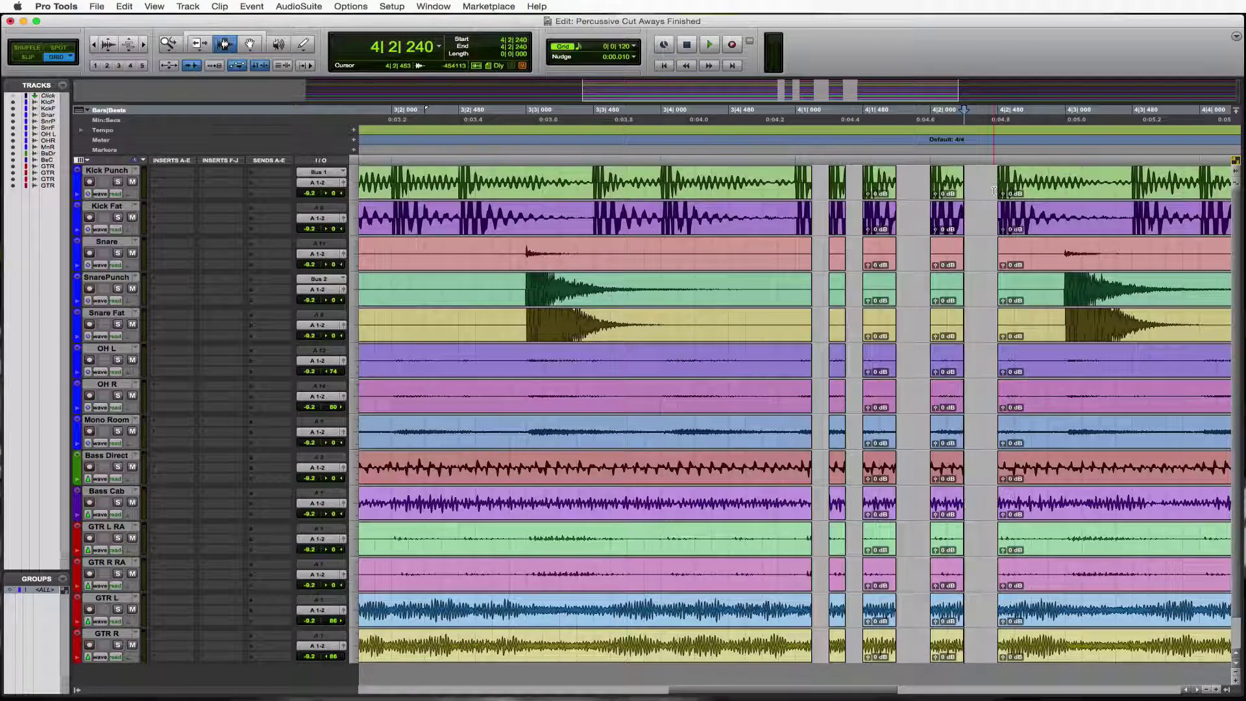
Clear 4|2|720–4|3|000 and 4|3|240–4|3|480 on all tracks, then play from bar 3 beat 3
left_click(1016, 219)
left_click_drag(1016, 219, 1054, 228)
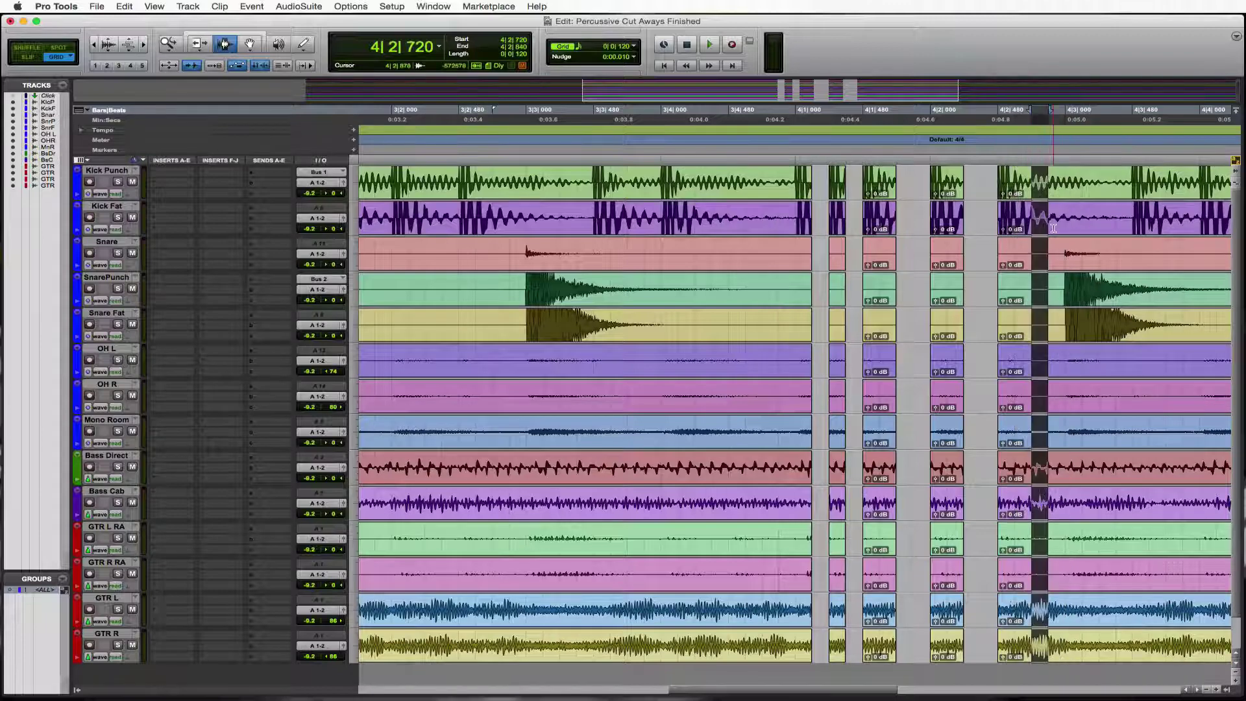
left_click(1058, 225, "shift")
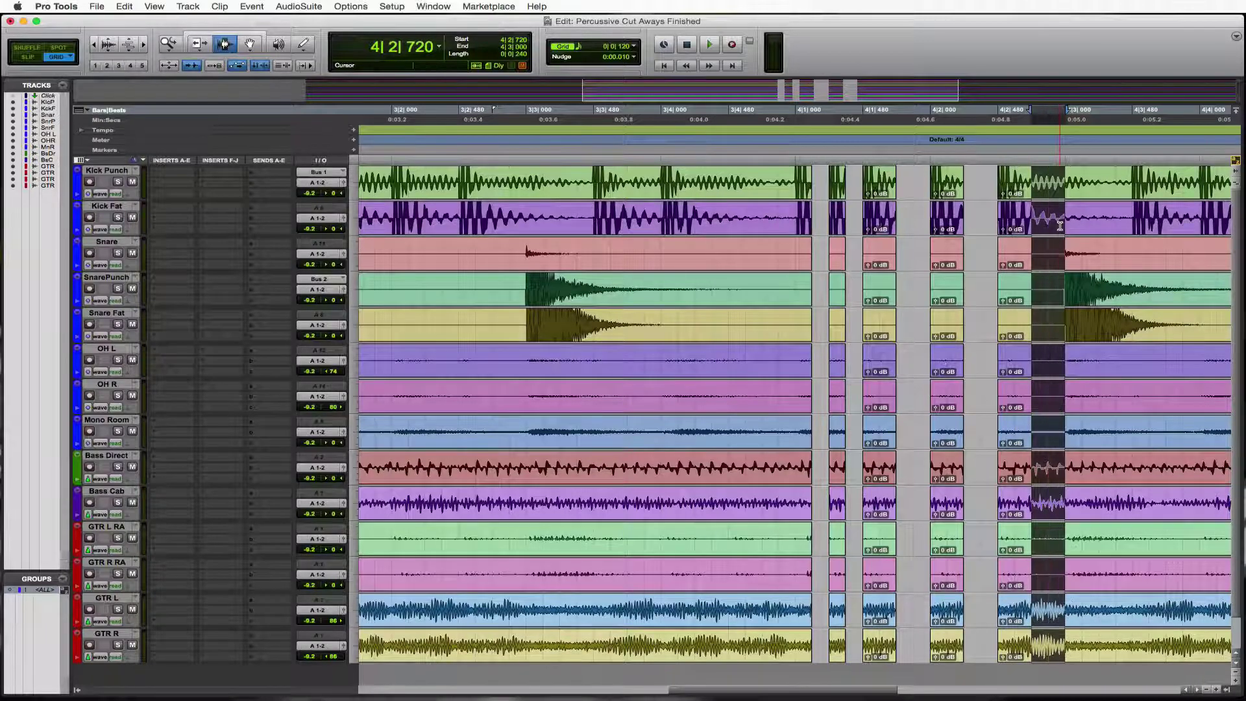
key("Delete")
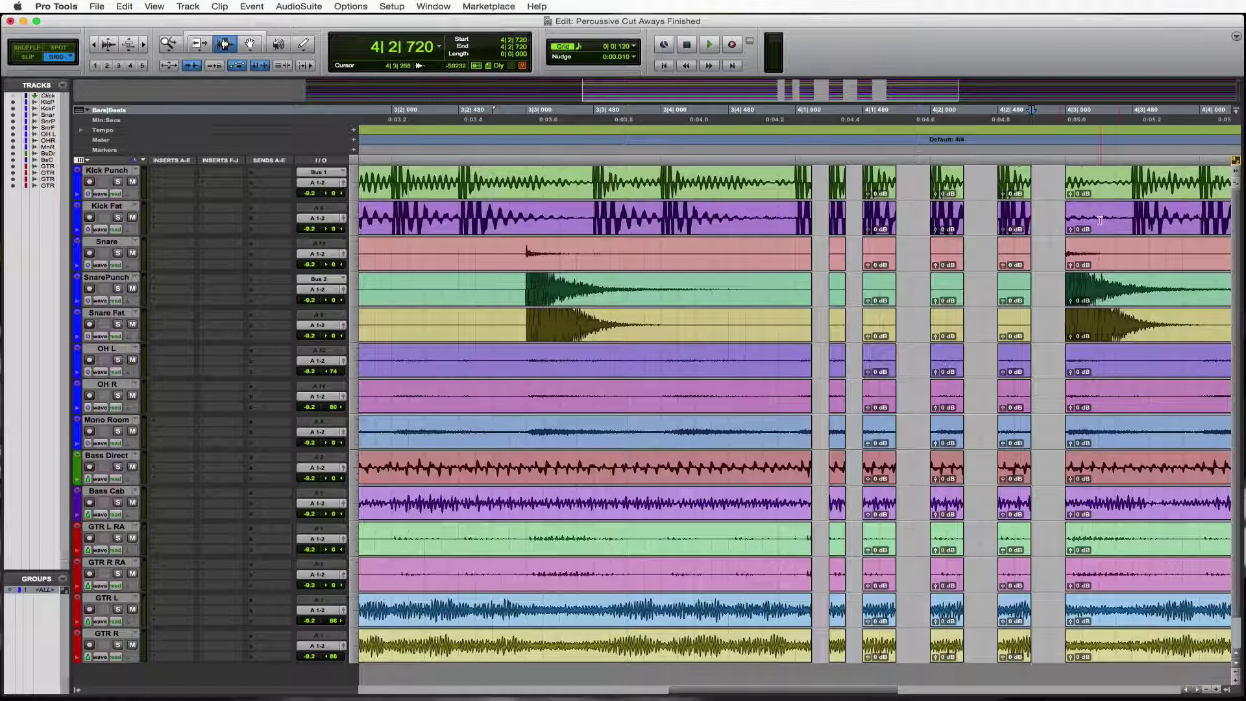
left_click_drag(1100, 221, 1132, 220)
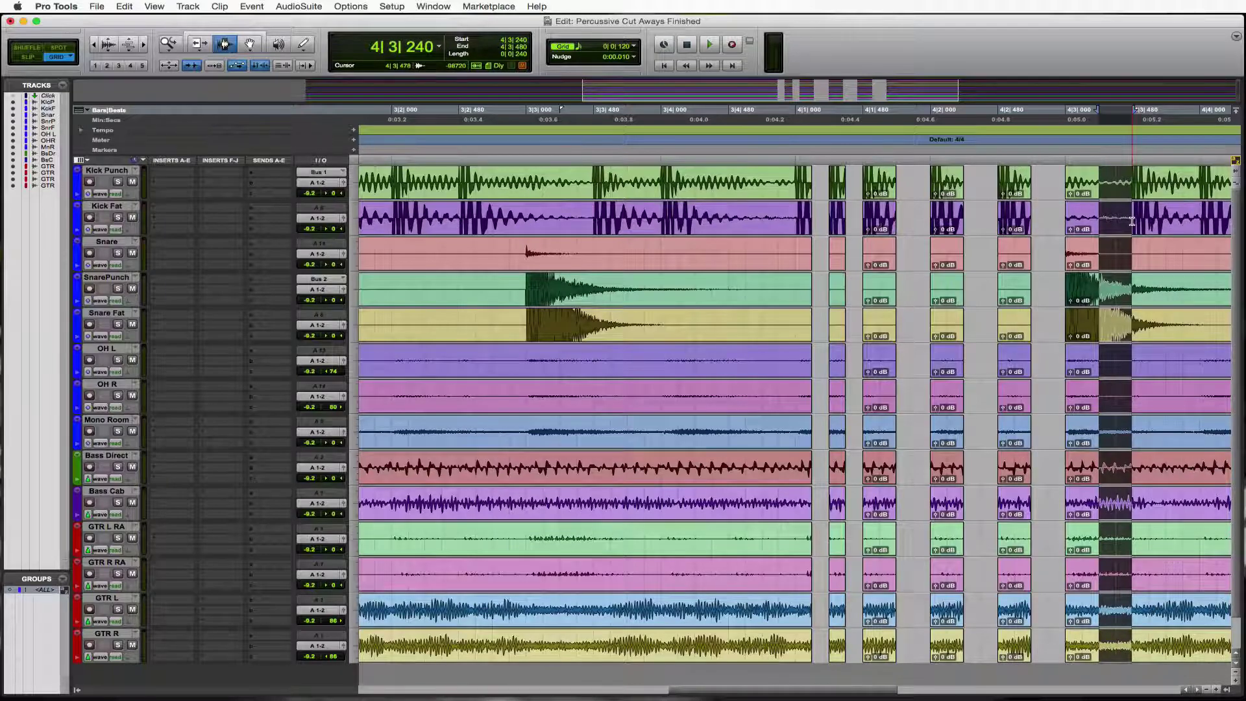
key("Delete")
left_click(519, 268)
key("space")
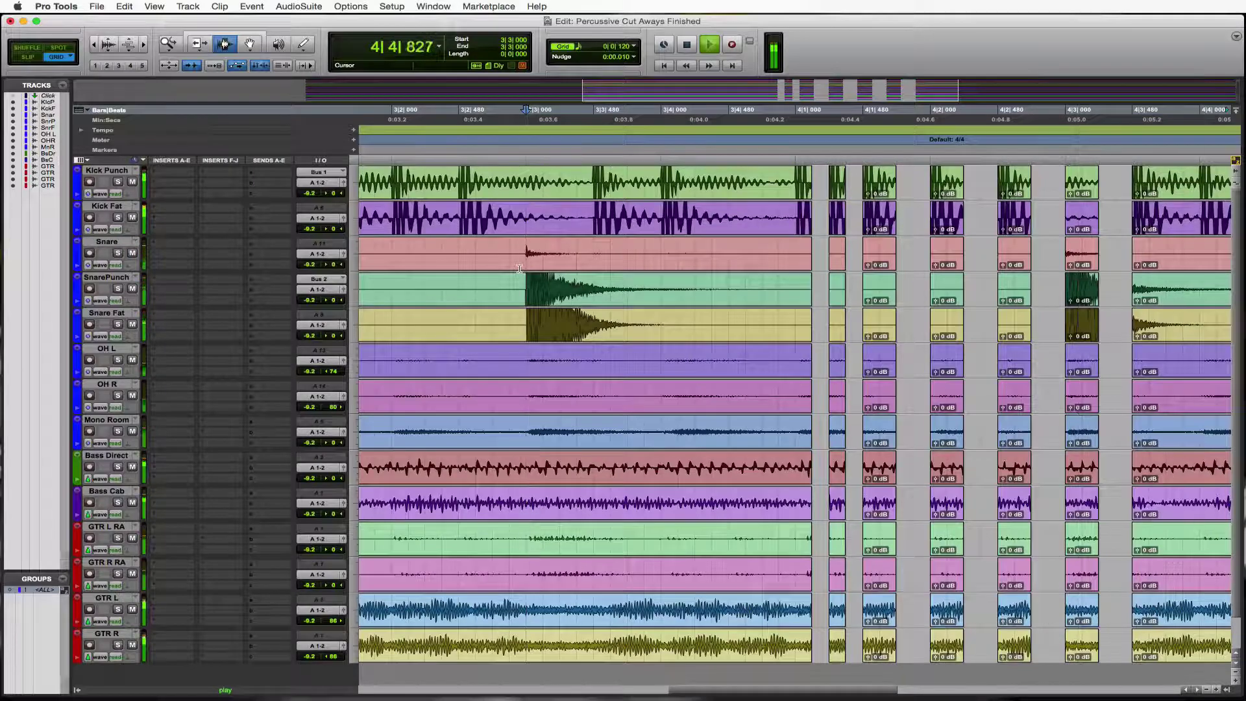
Cut the 4|3|720–4|4|000 slice on all tracks and audition the breakdown from 3|3|360
key("space")
scroll(758, 244, "right", 10)
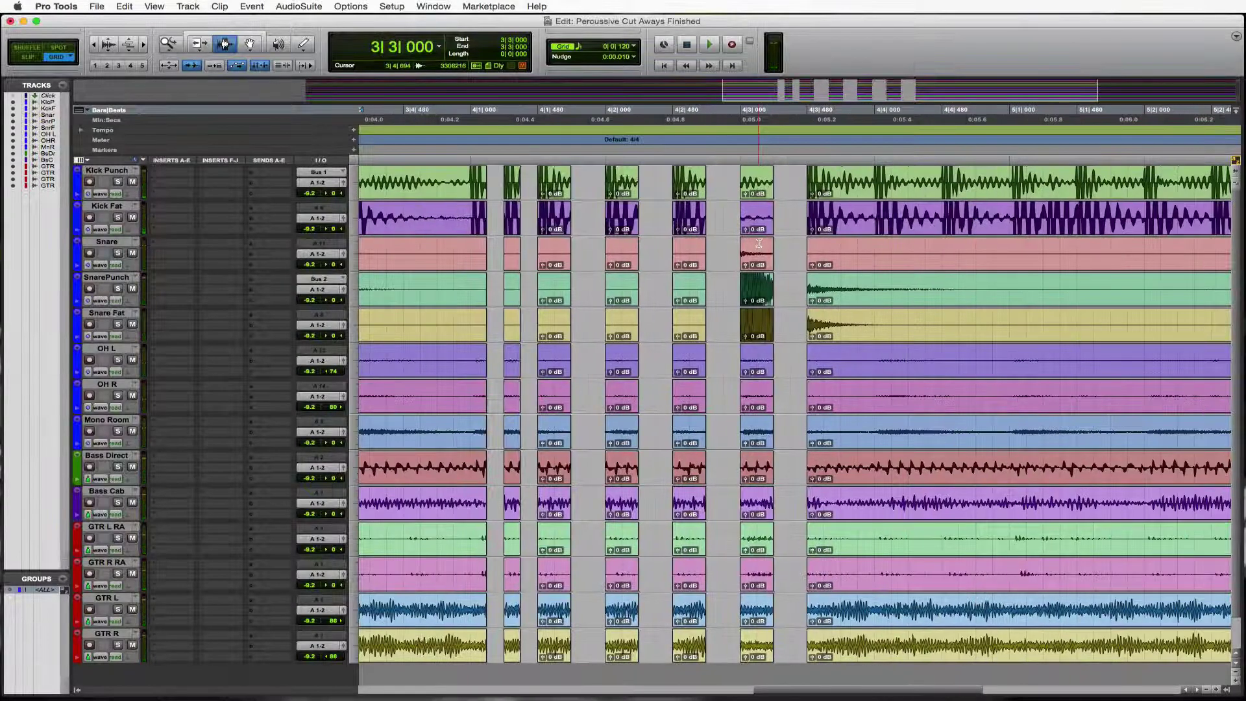
left_click_drag(841, 184, 870, 189)
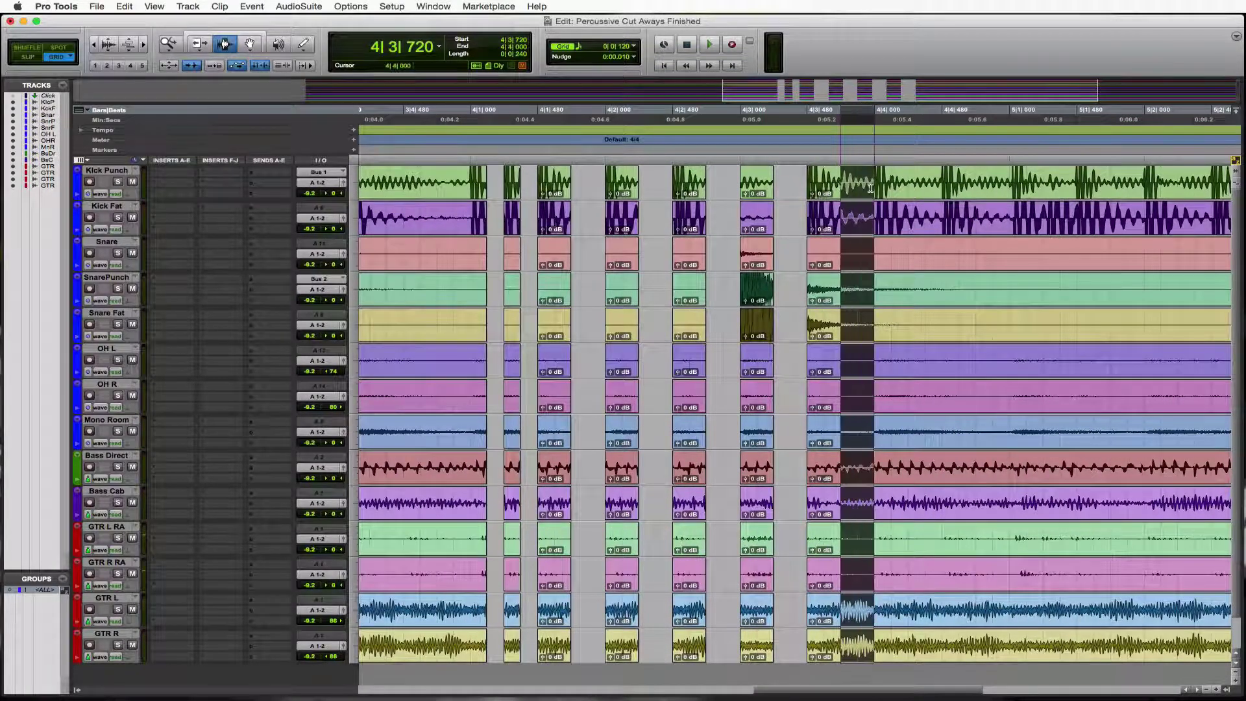
key("Delete")
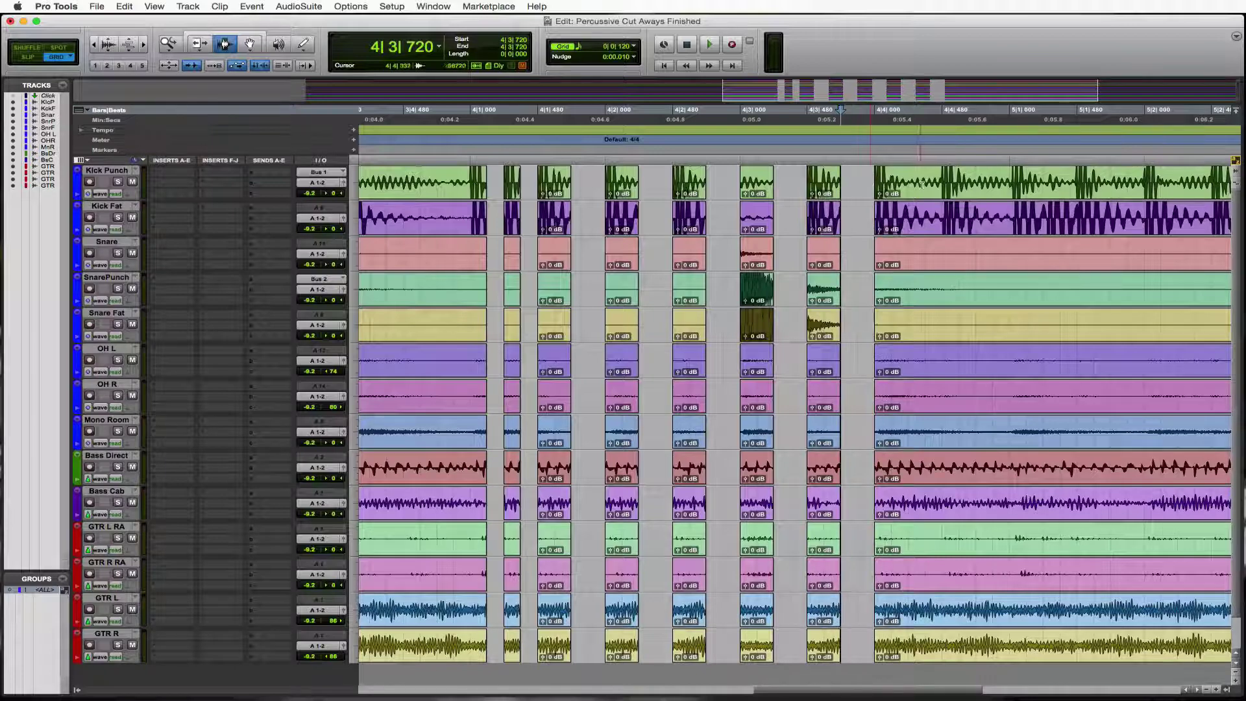
left_click_drag(908, 185, 940, 188)
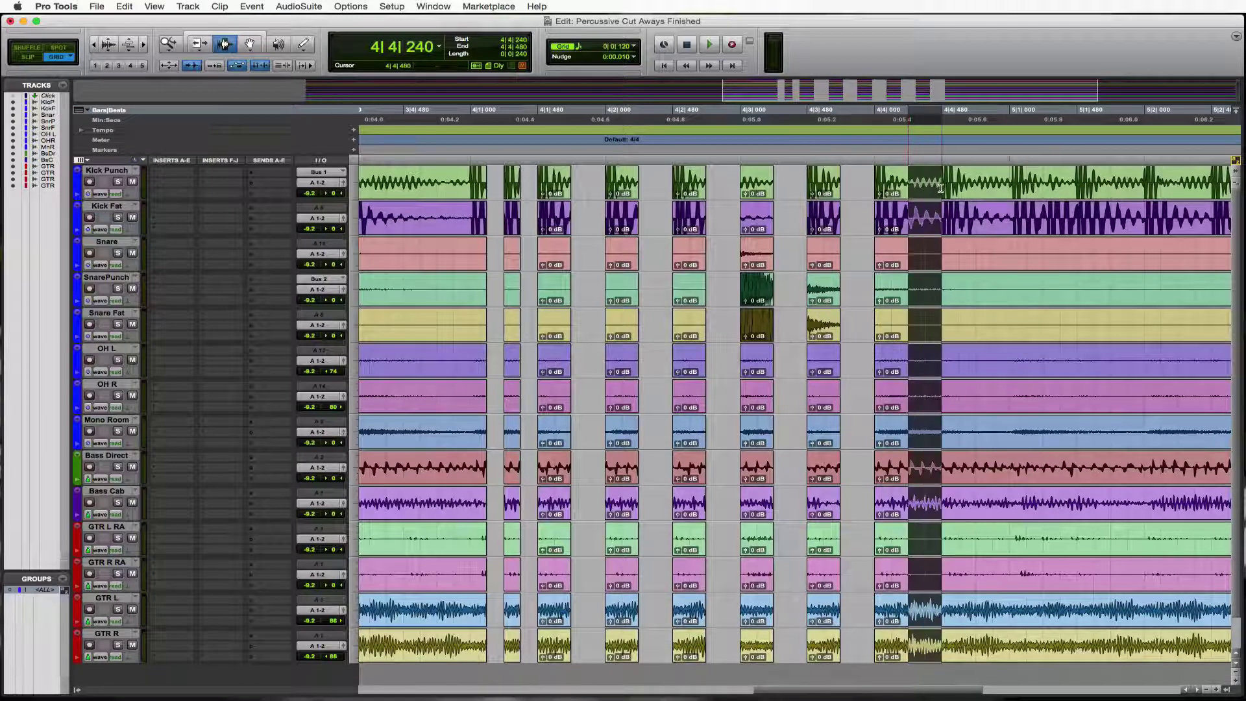
left_click(917, 197)
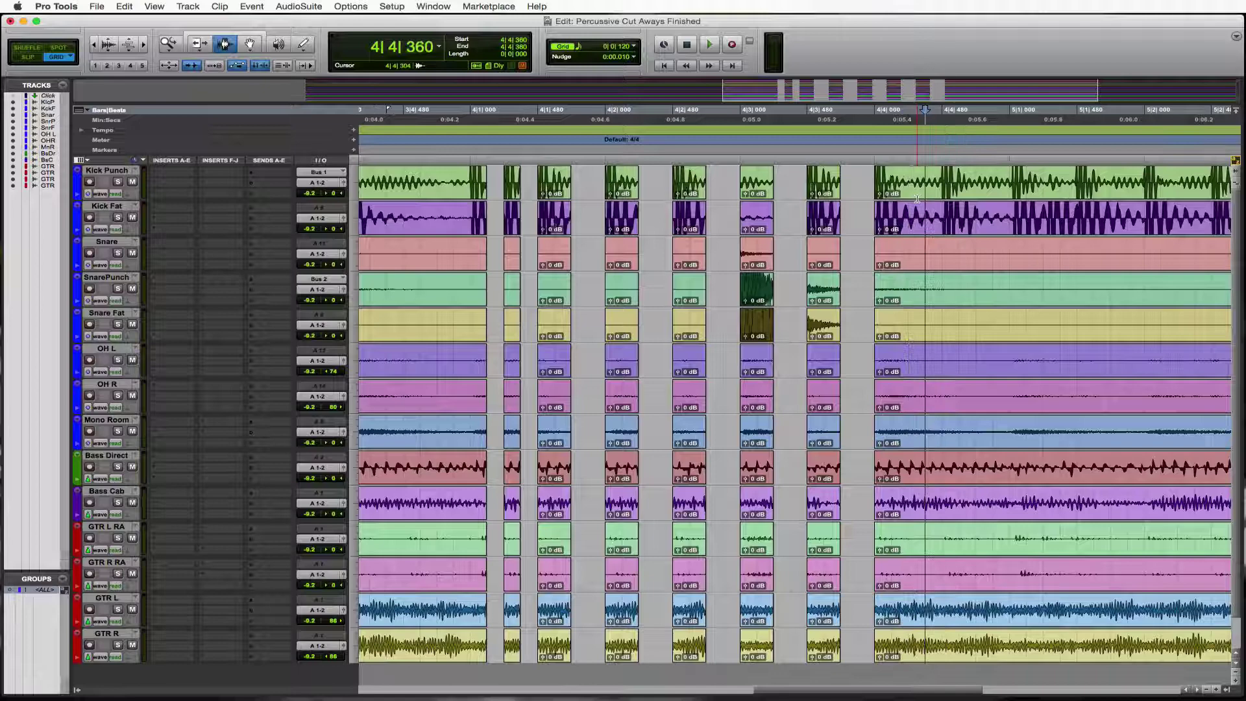
key("super+bracketleft")
left_click(524, 201)
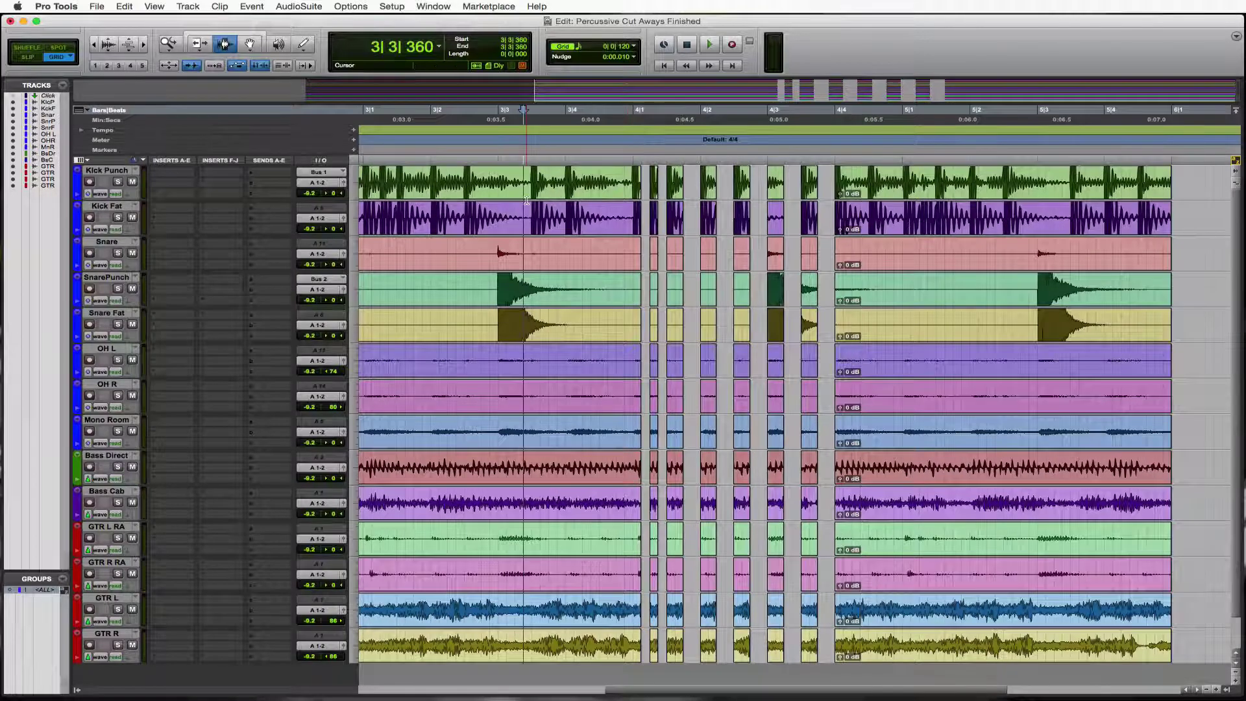
key("space")
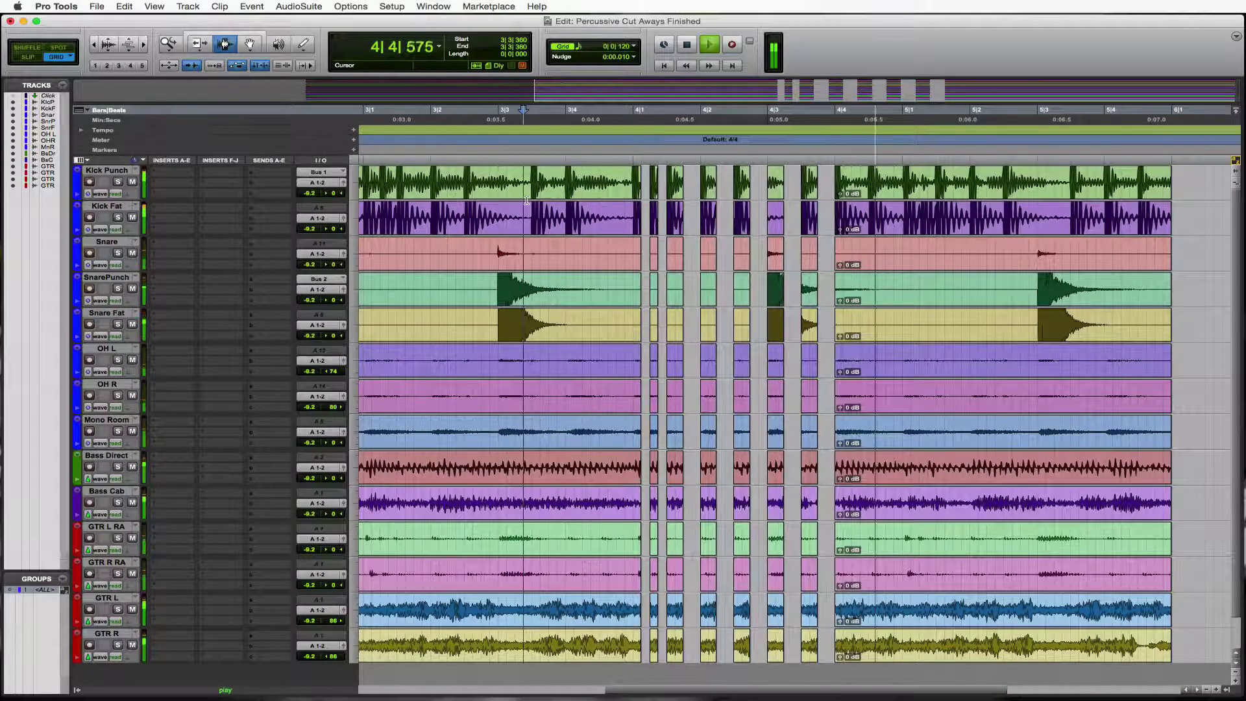
key("space")
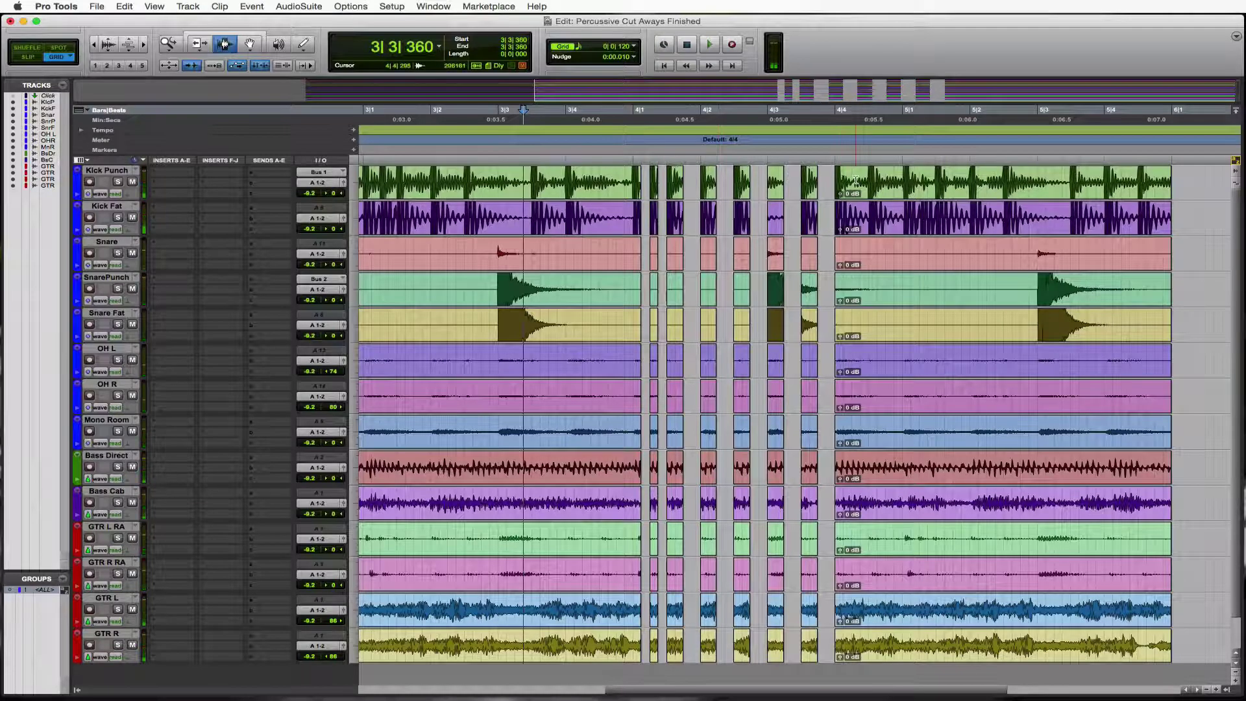
Clear two more slices near 4|4 on all tracks and audition from 3|2|840
left_click_drag(846, 179, 899, 177)
key("Delete")
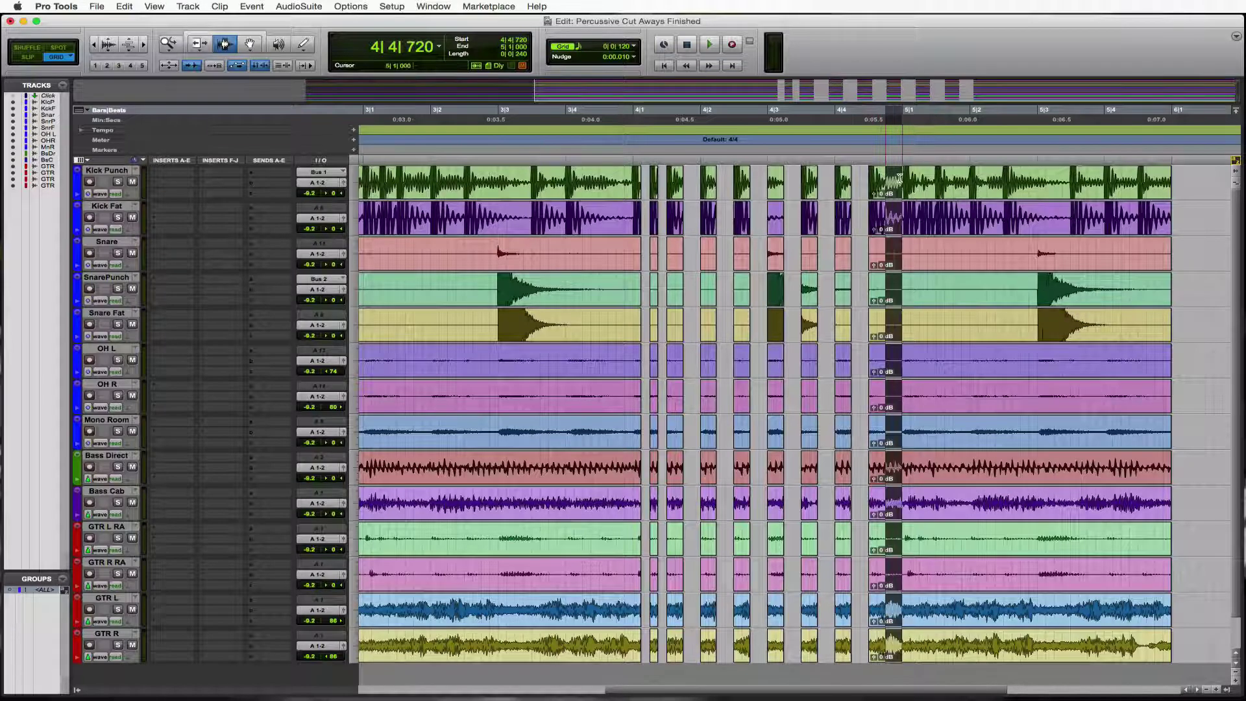
key("Delete")
left_click(488, 245)
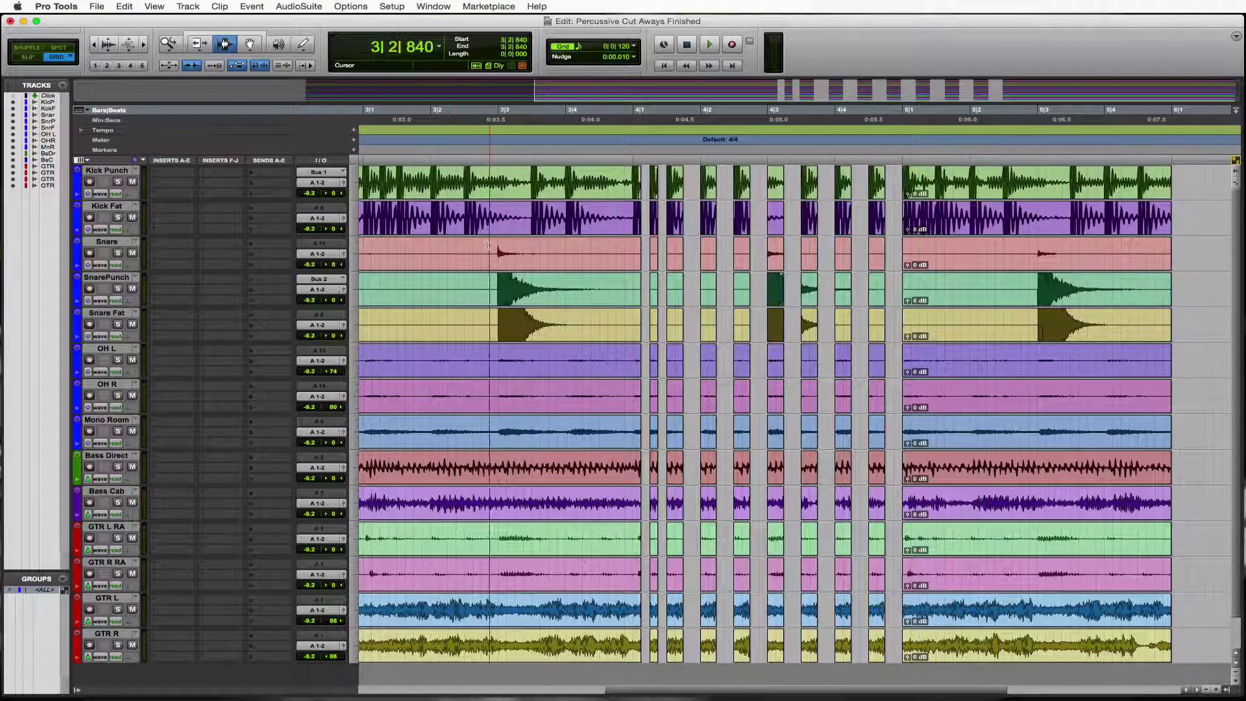
key("space")
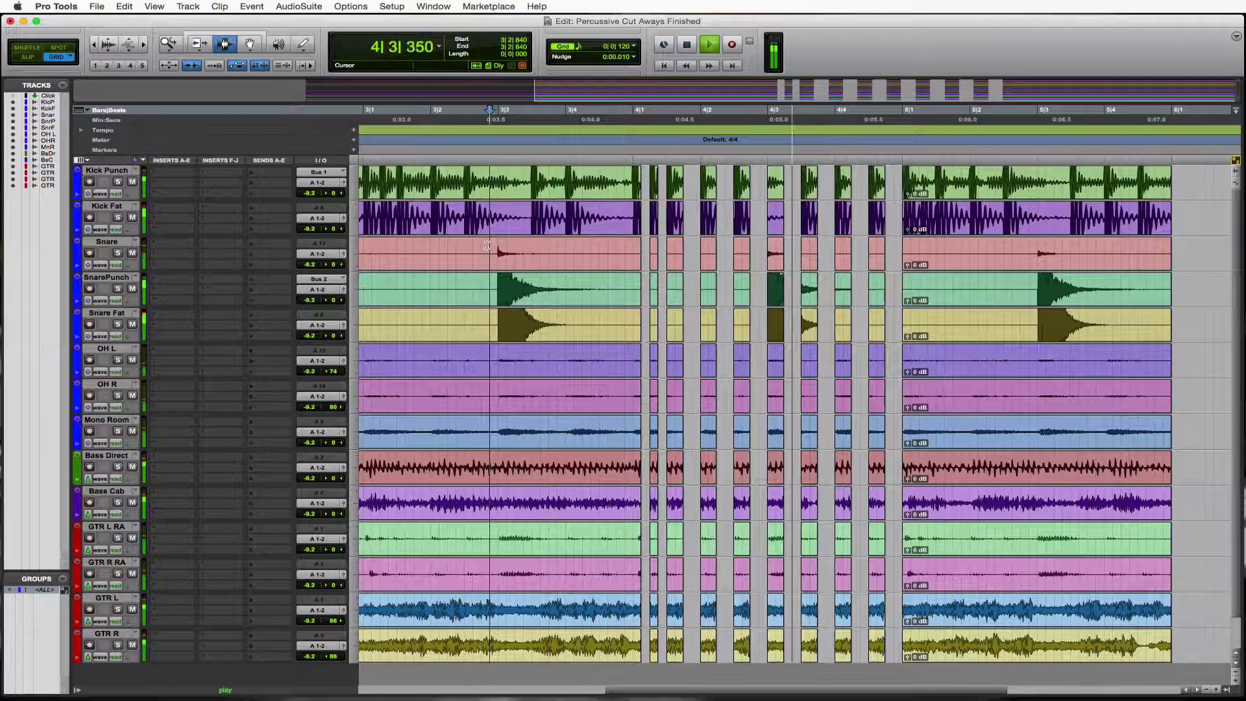
key("space")
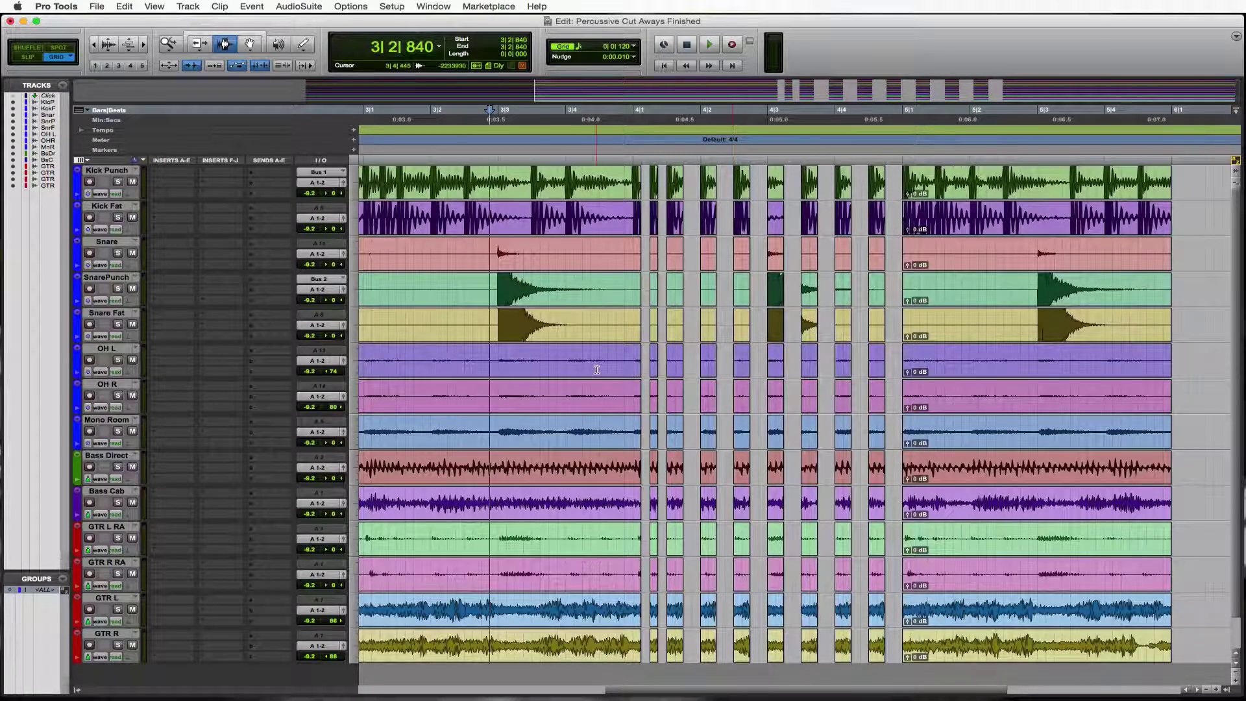
Apply equal-power batch fades to all clip edges from 3|4|480 to 5|1|600, then zoom in to check
left_click_drag(599, 364, 946, 368)
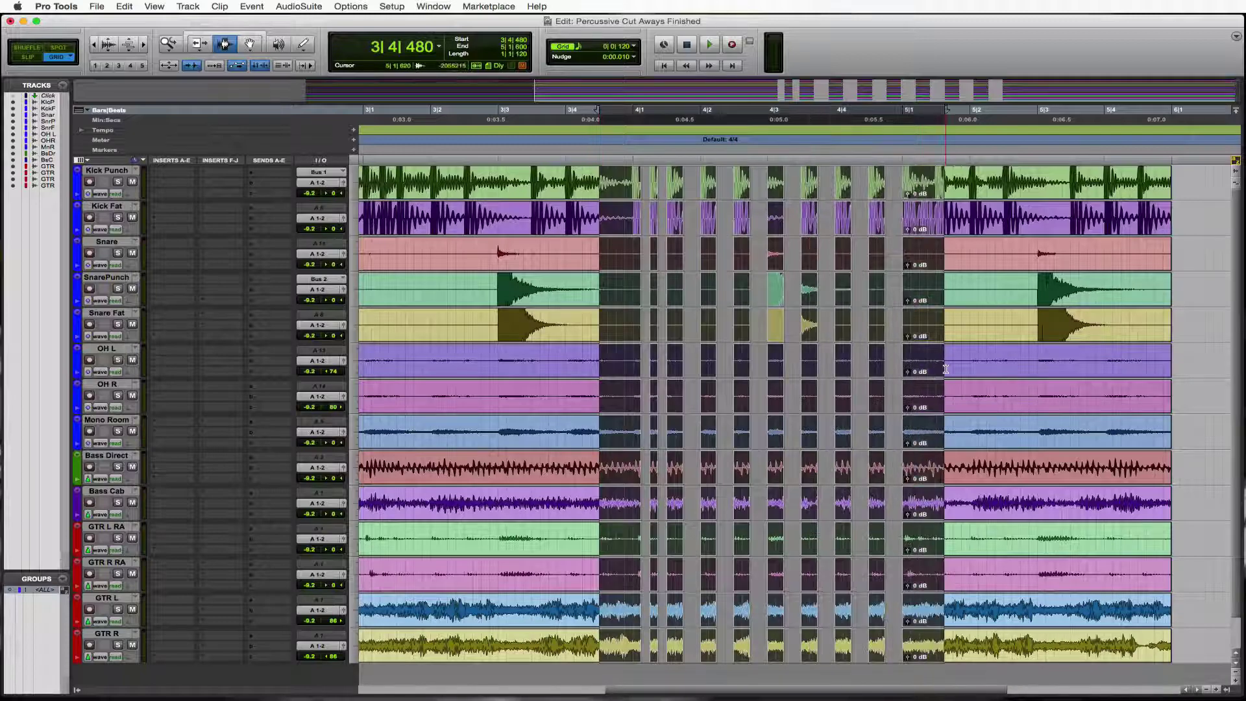
key("super+f")
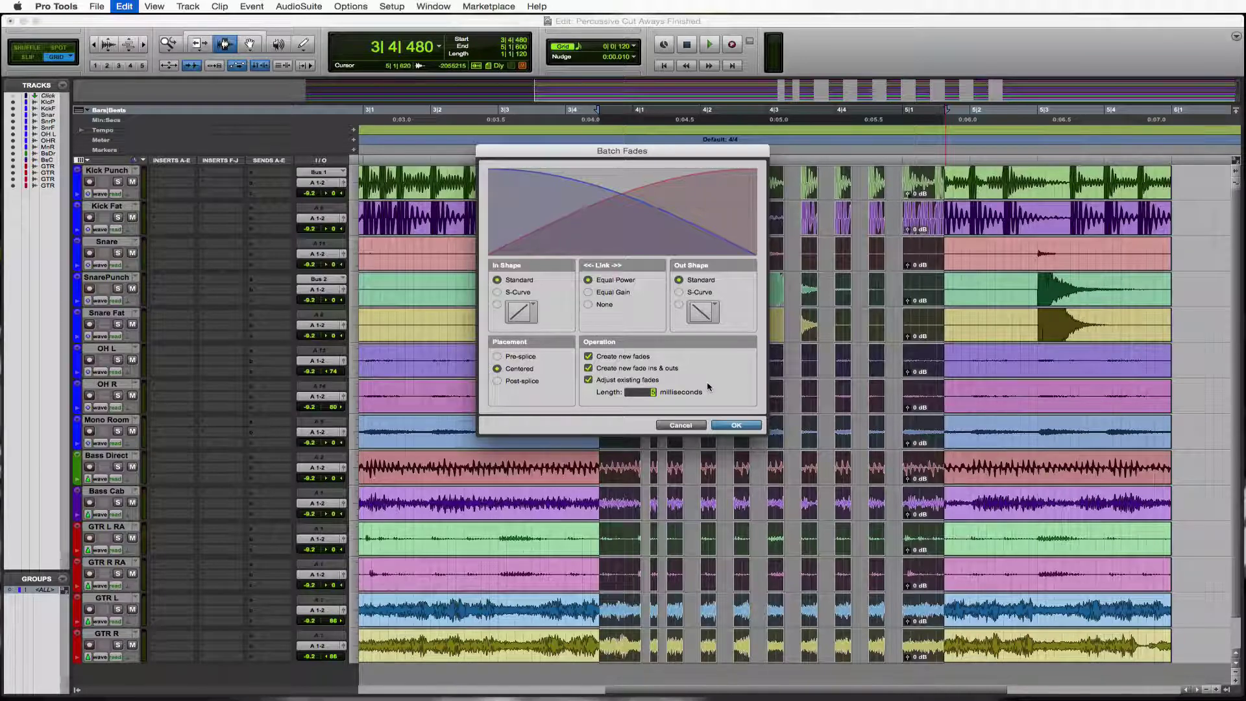
key("Return")
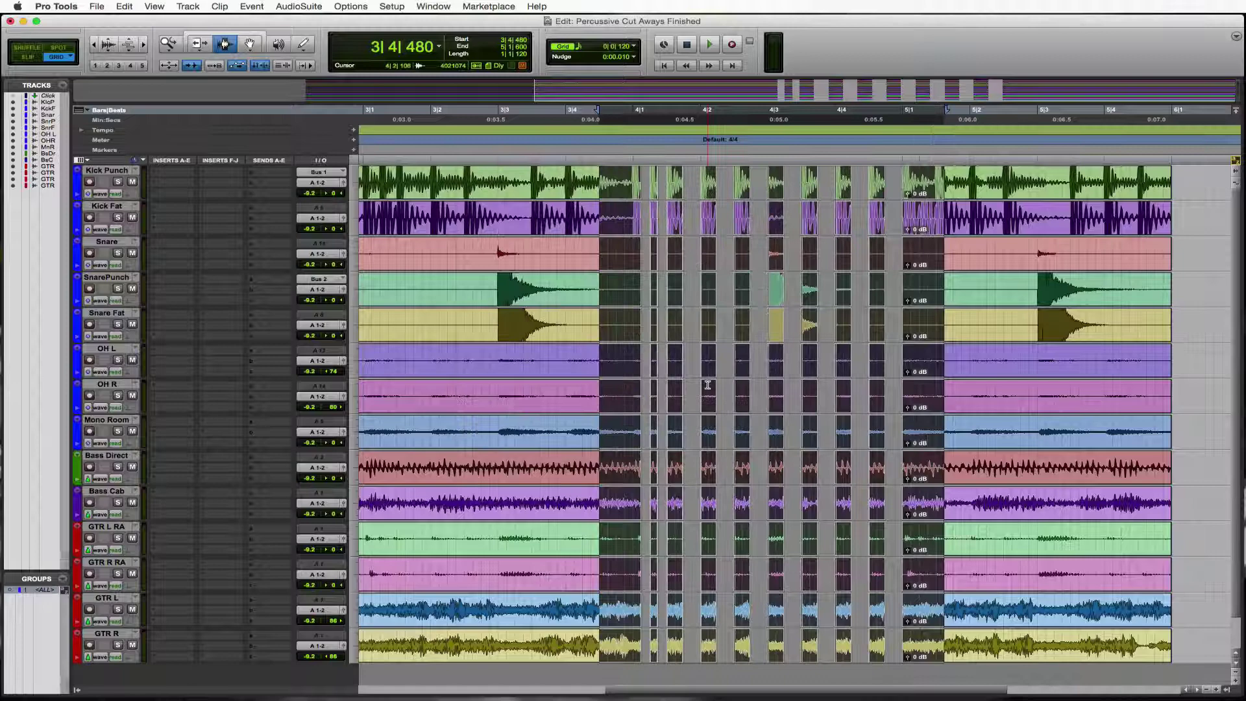
left_click(652, 390)
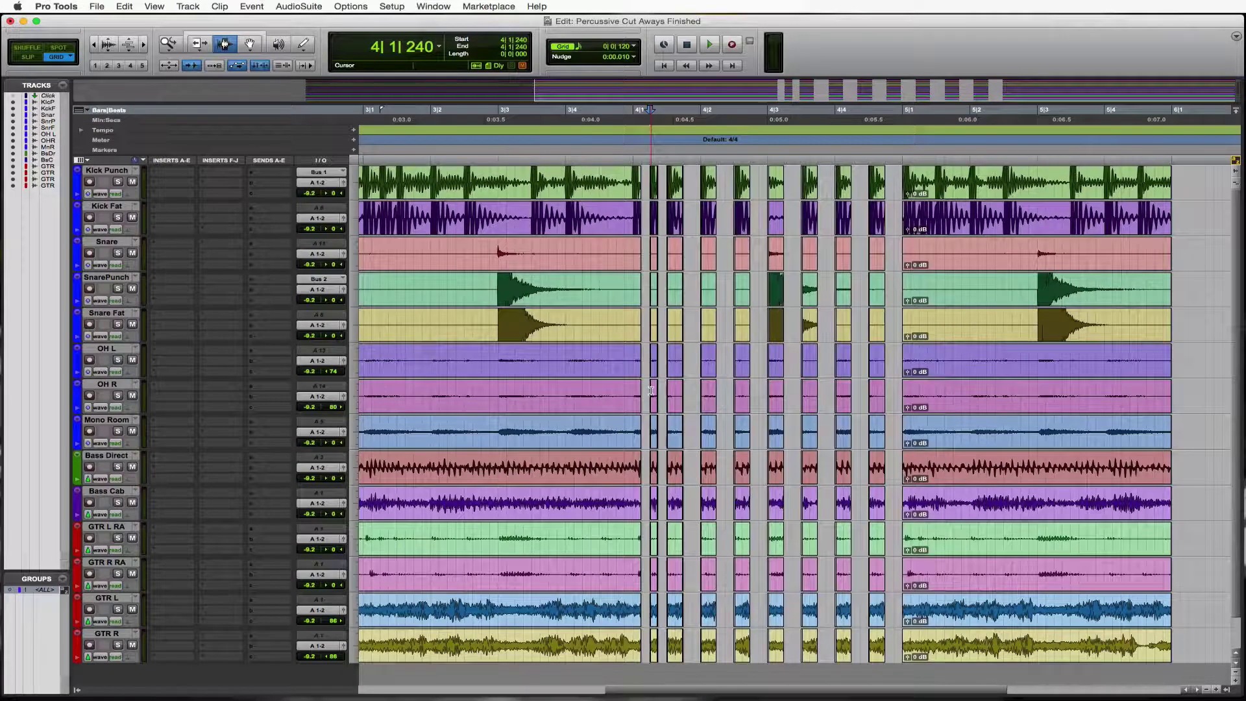
key("super+bracketright")
key("super+bracketright")
key("super+bracketright")
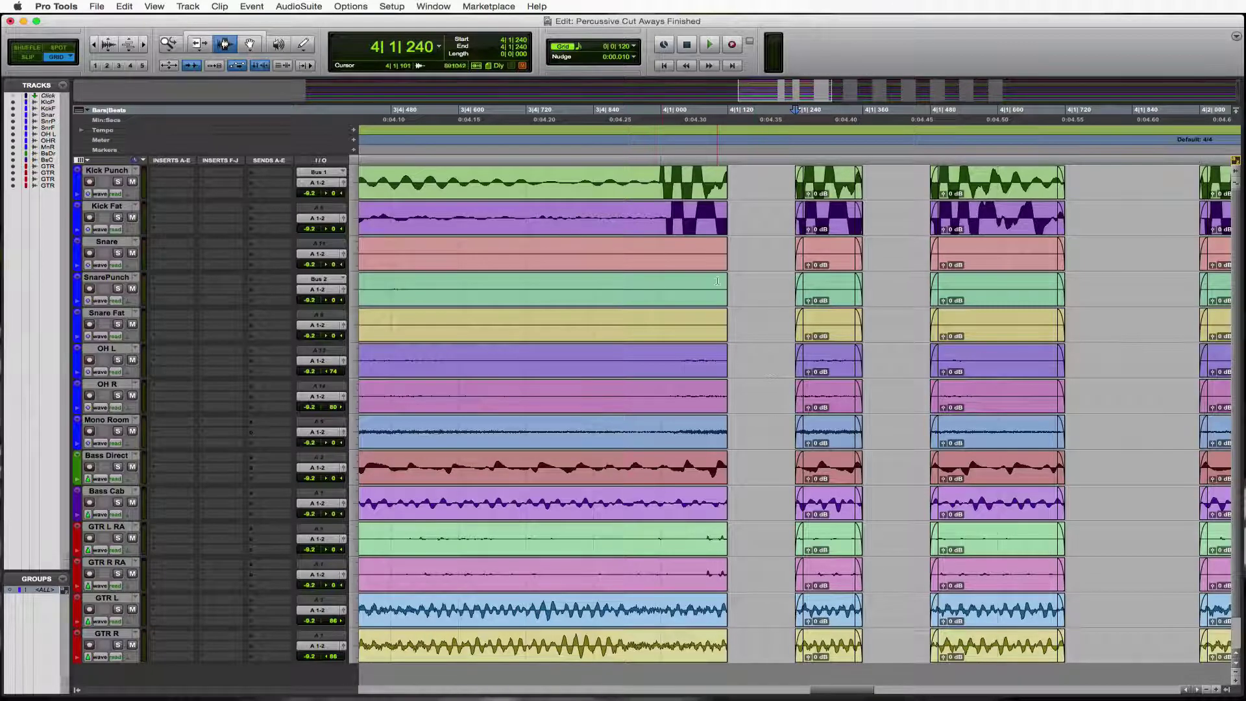
Switch to Slip mode, inspect the clip ends and the gap before bar 5, then zoom out
key("F3")
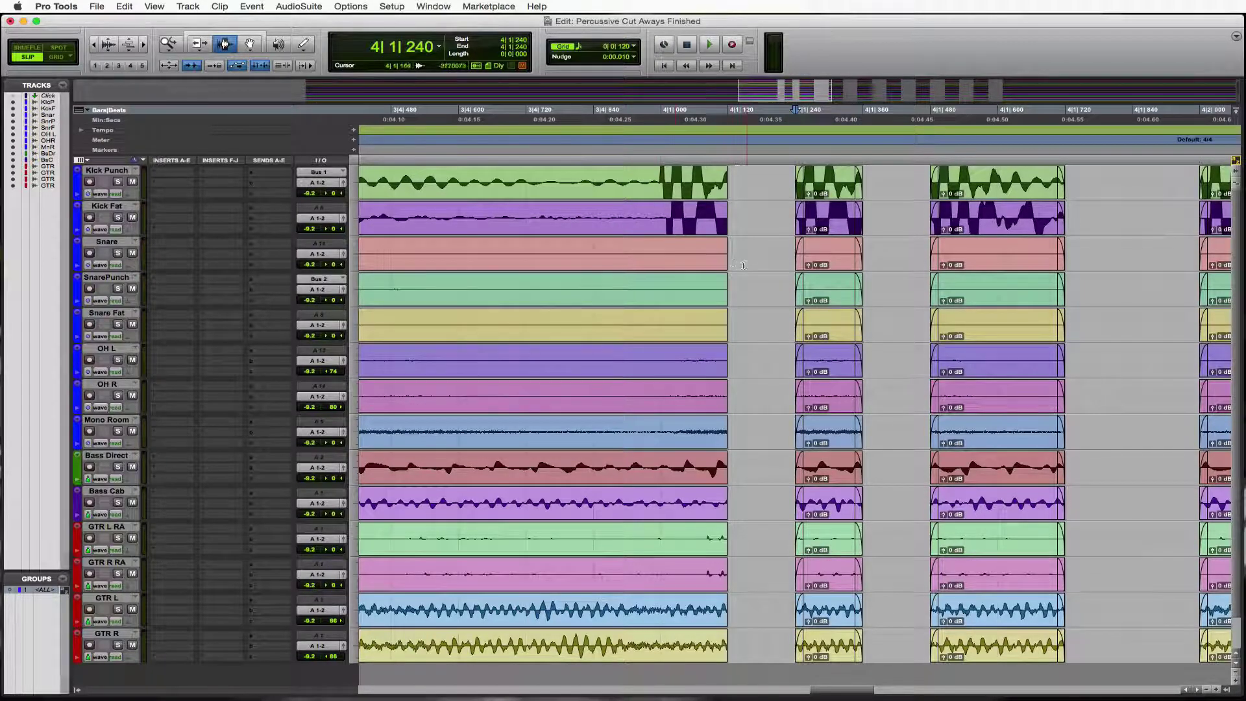
left_click_drag(740, 263, 726, 266)
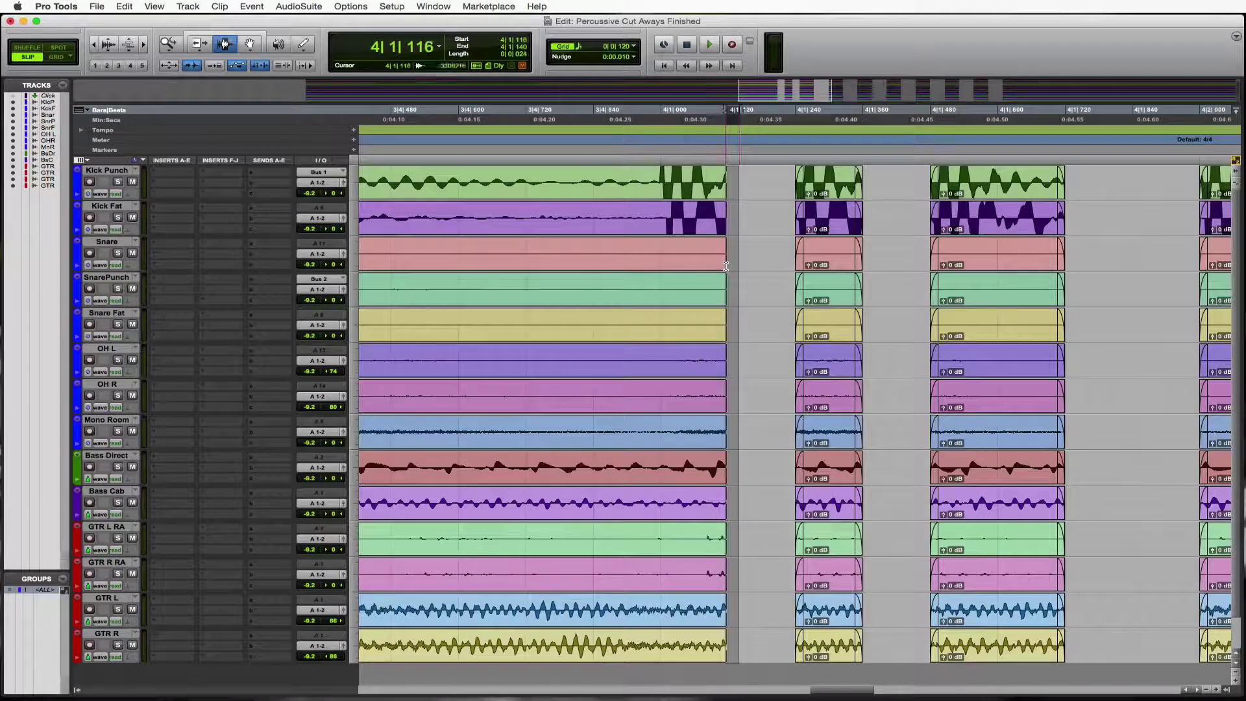
scroll(792, 289, "right", 10)
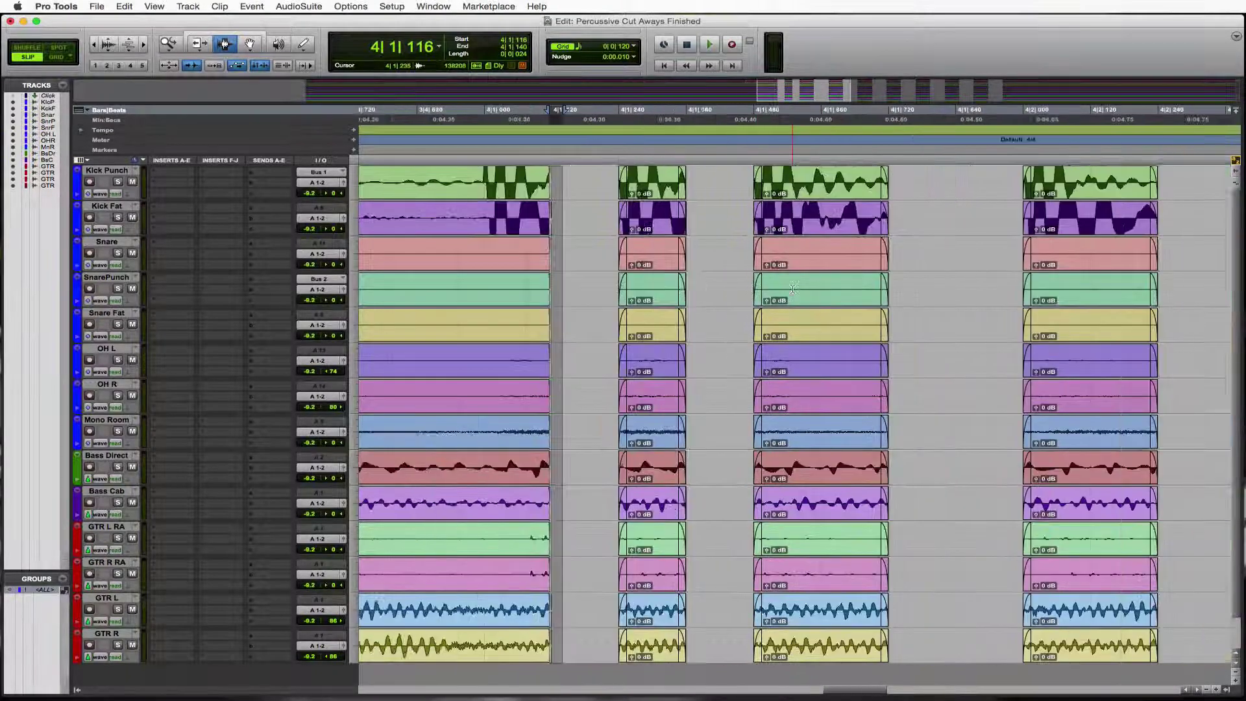
scroll(792, 288, "right", 10)
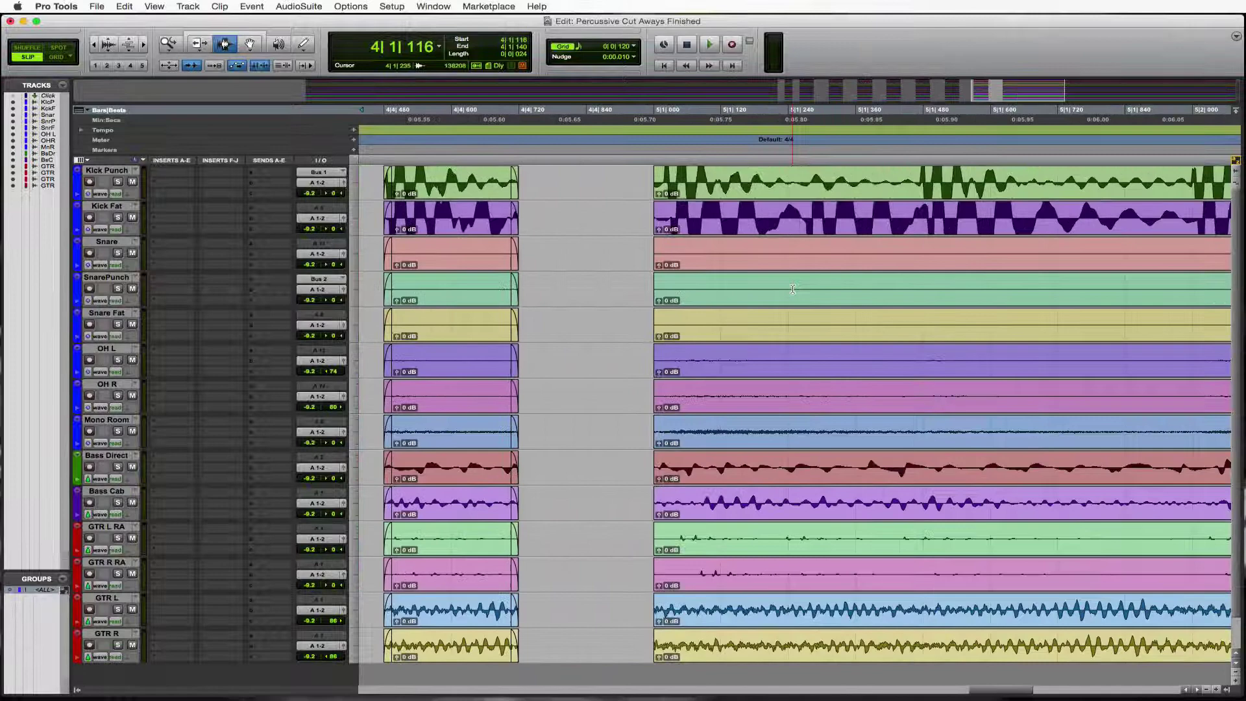
left_click_drag(623, 308, 656, 305)
left_click(617, 334)
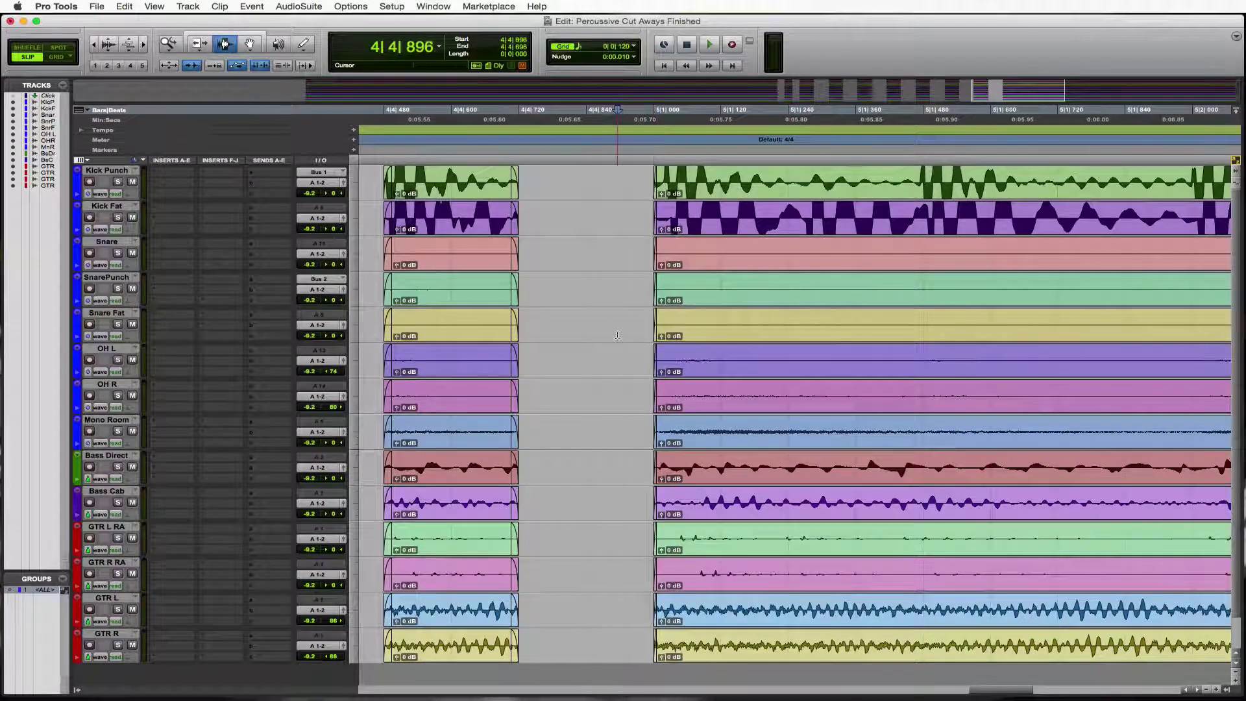
key("r")
key("r")
key("r")
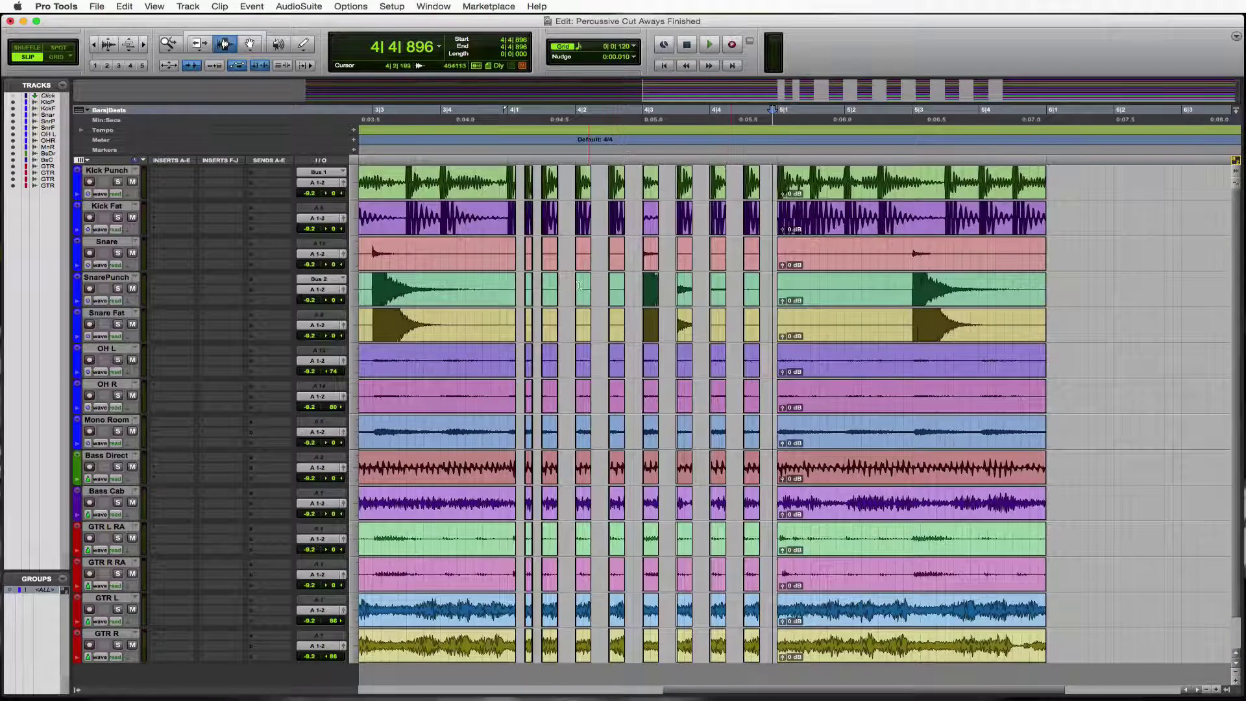
Select the breakdown from 4|1|188 to 4|4|896 and set the nudge value to 1 msec
left_click(520, 293, "shift")
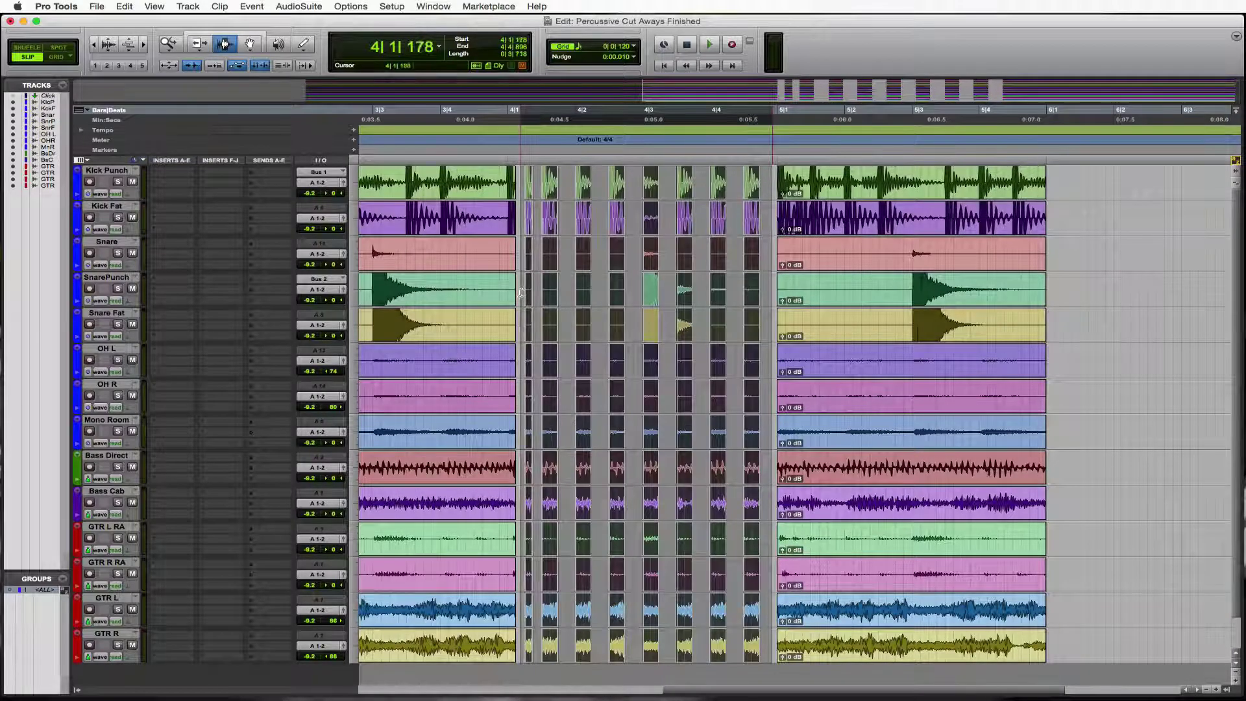
left_click(521, 292, "shift")
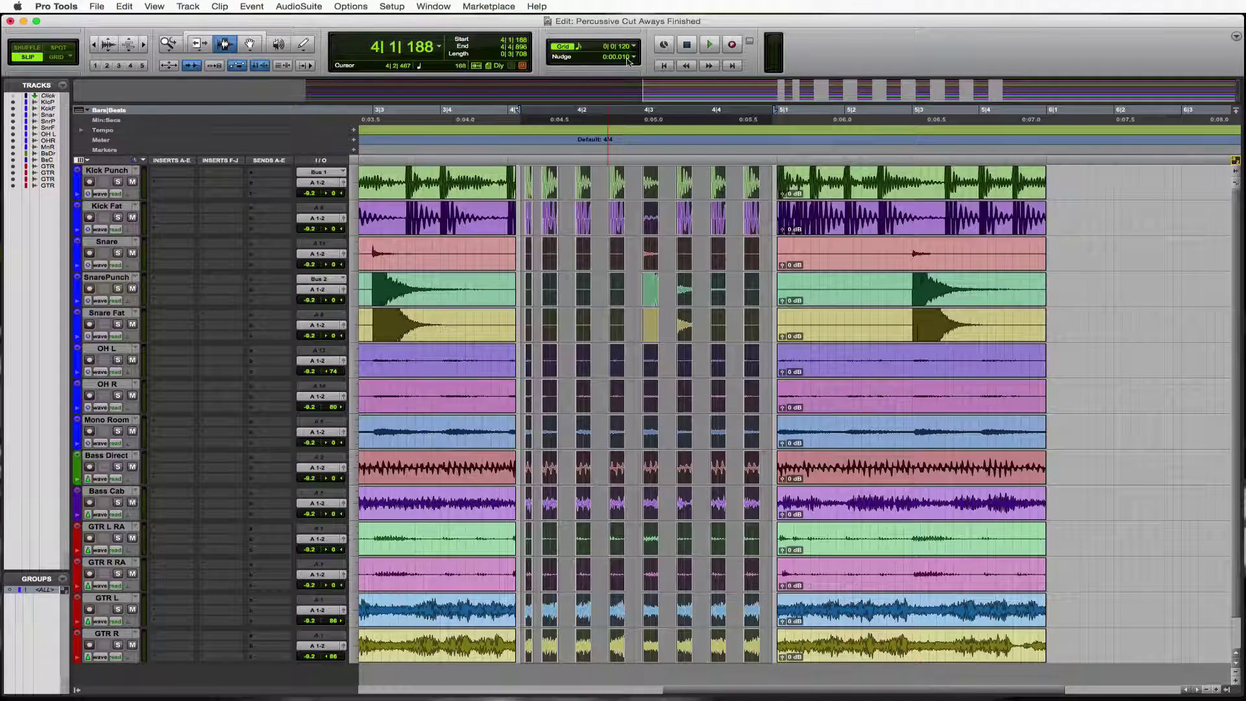
left_click(634, 58)
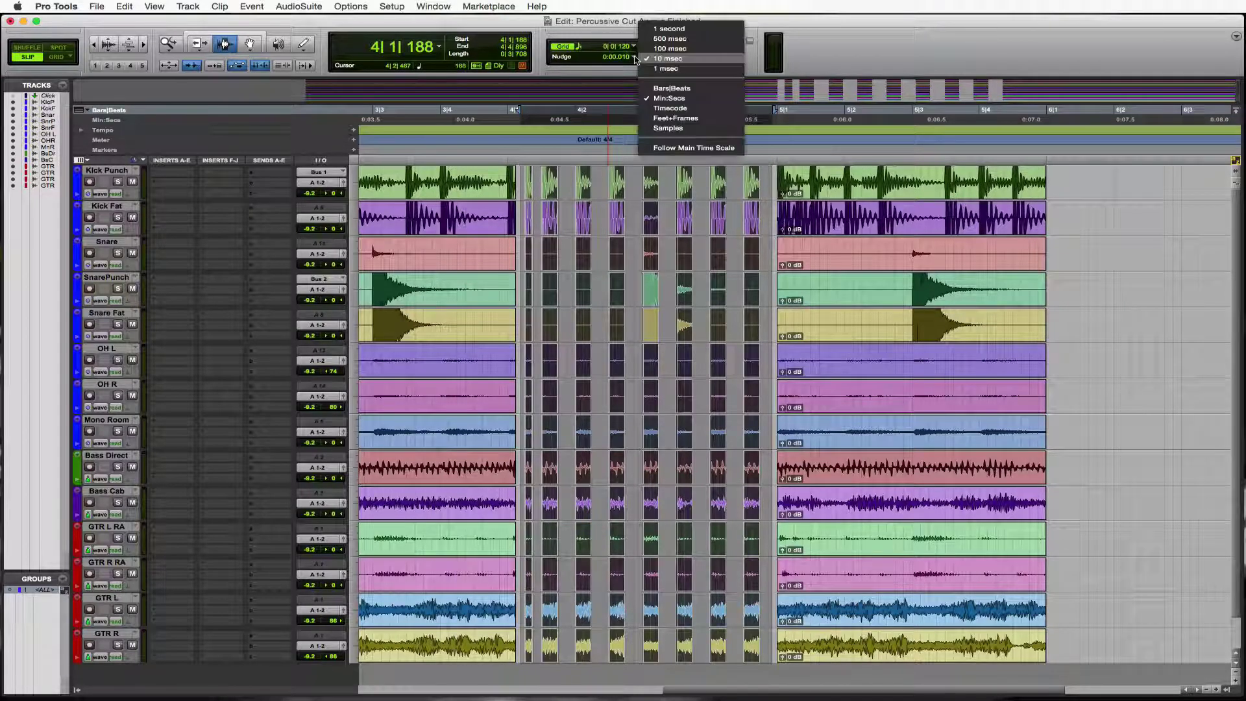
left_click(684, 70)
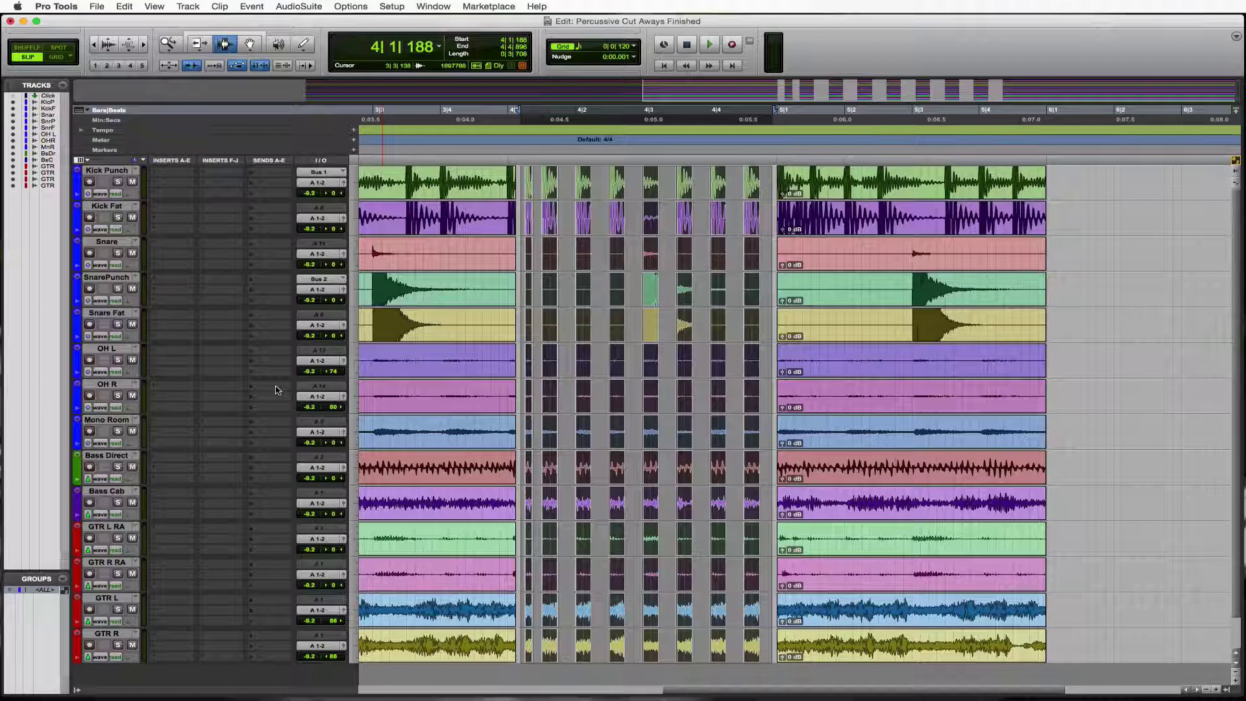
key("minus")
key("minus")
key("minus")
key("minus")
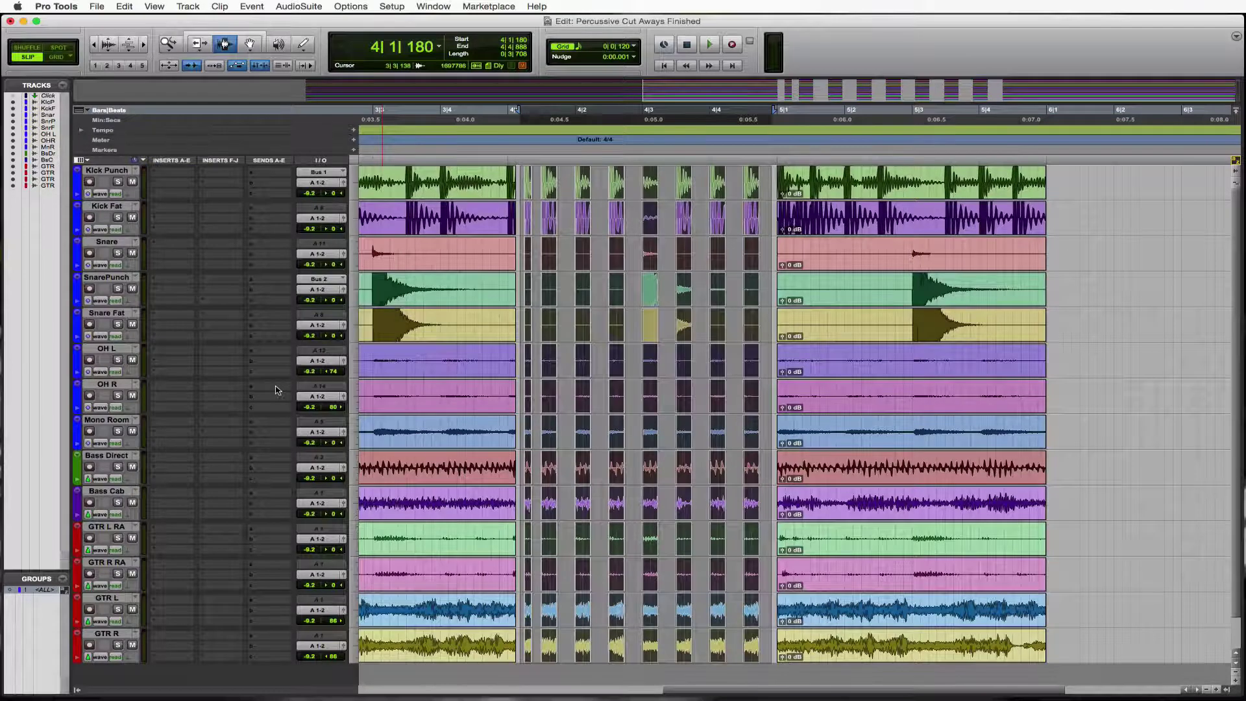
key("super+bracketleft")
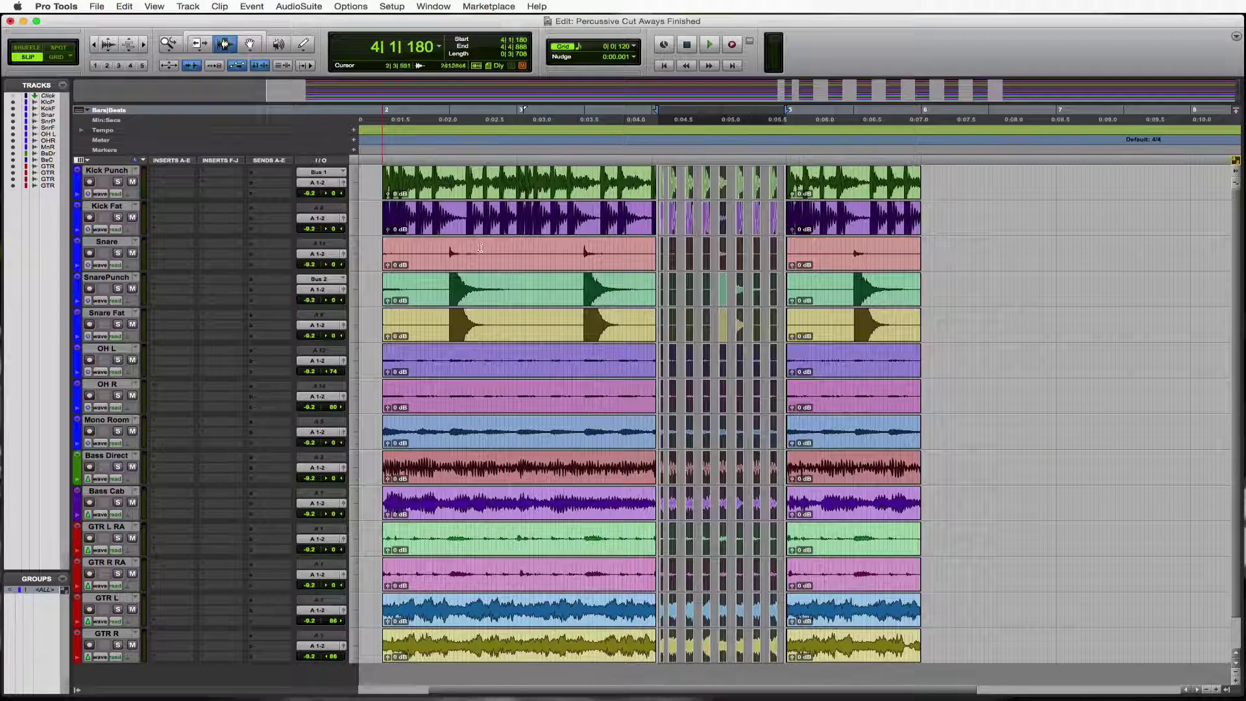
left_click(479, 248)
key("space")
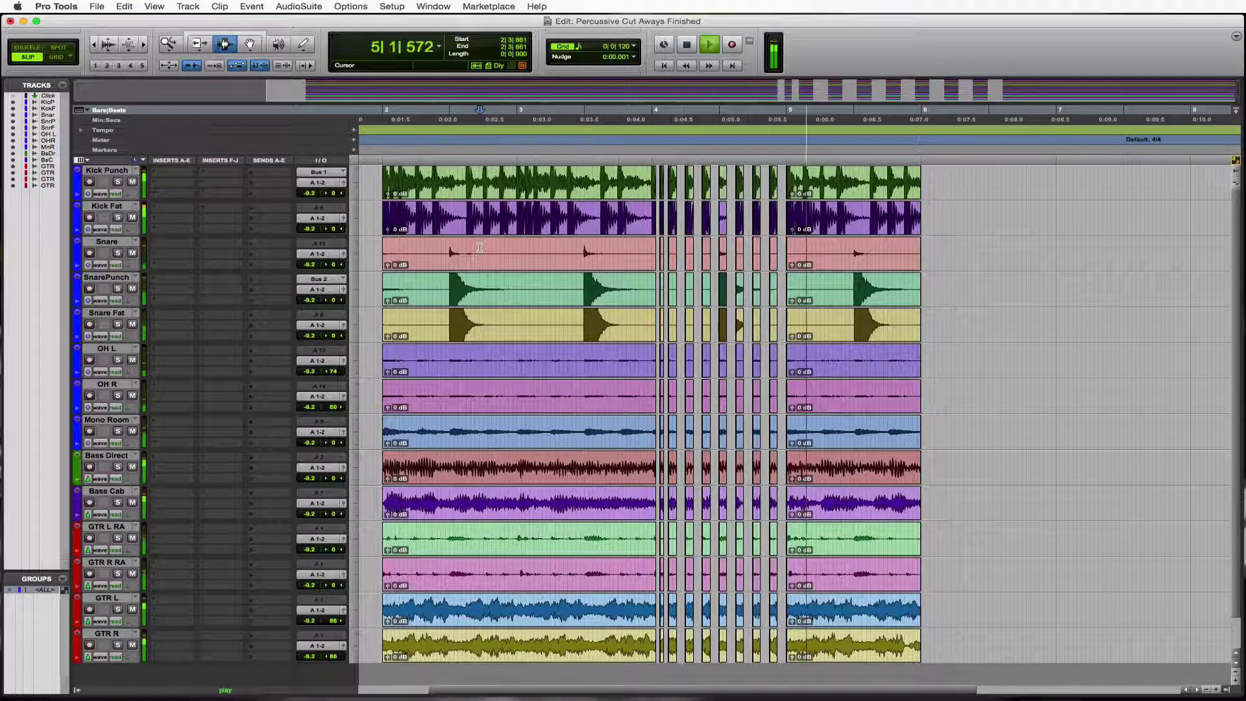
key("space")
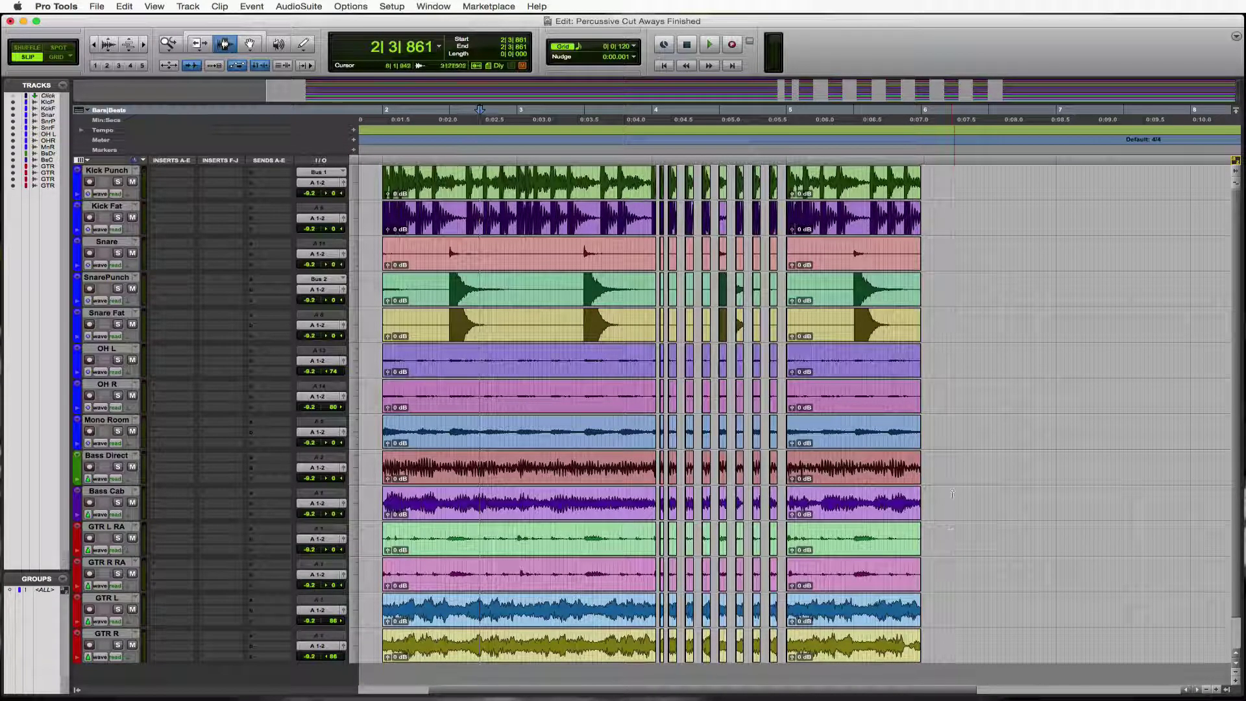
Mute the final Snare-through-Bass Cab clips, audition from 3|4|870, then zoom in around 5|2|955
left_click_drag(935, 516, 787, 182)
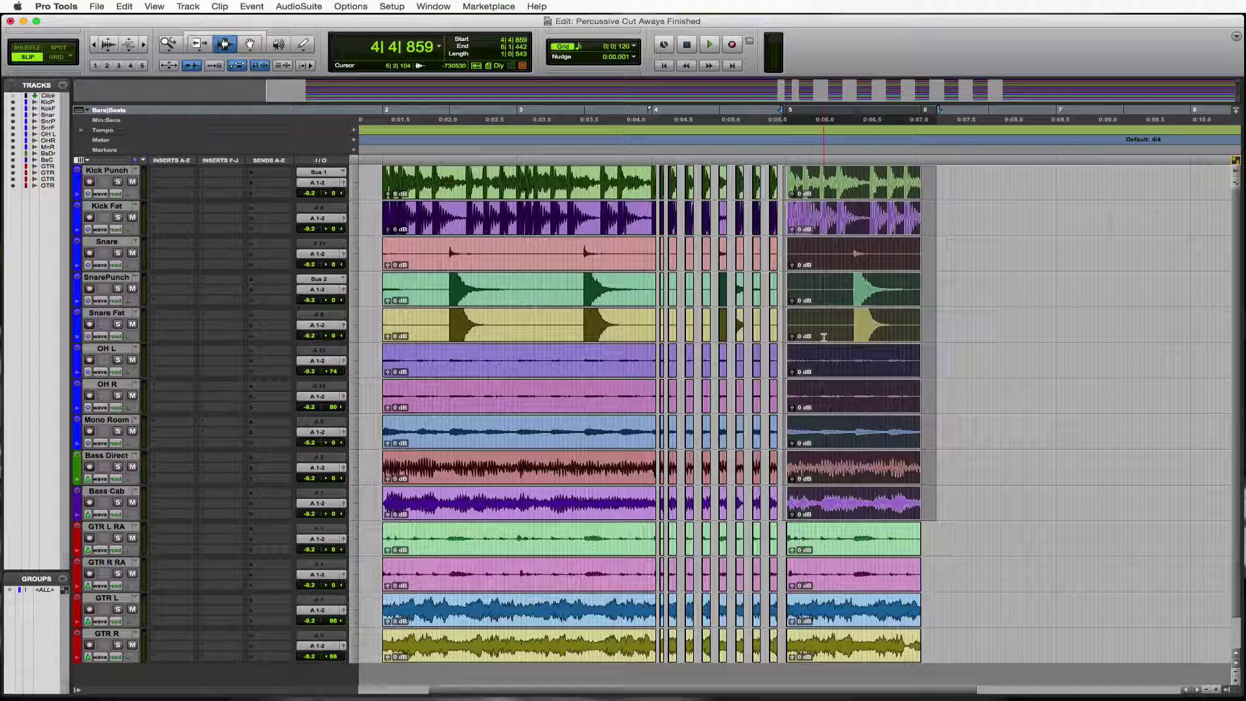
key("super+m")
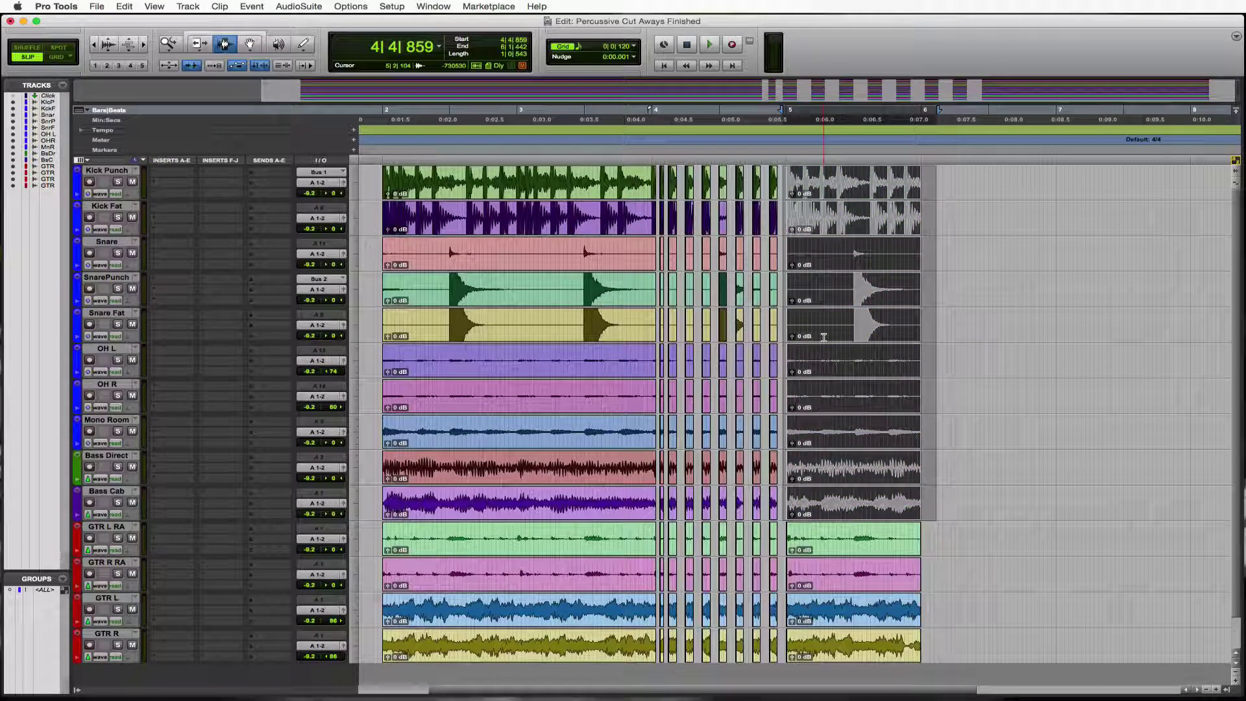
left_click(648, 456)
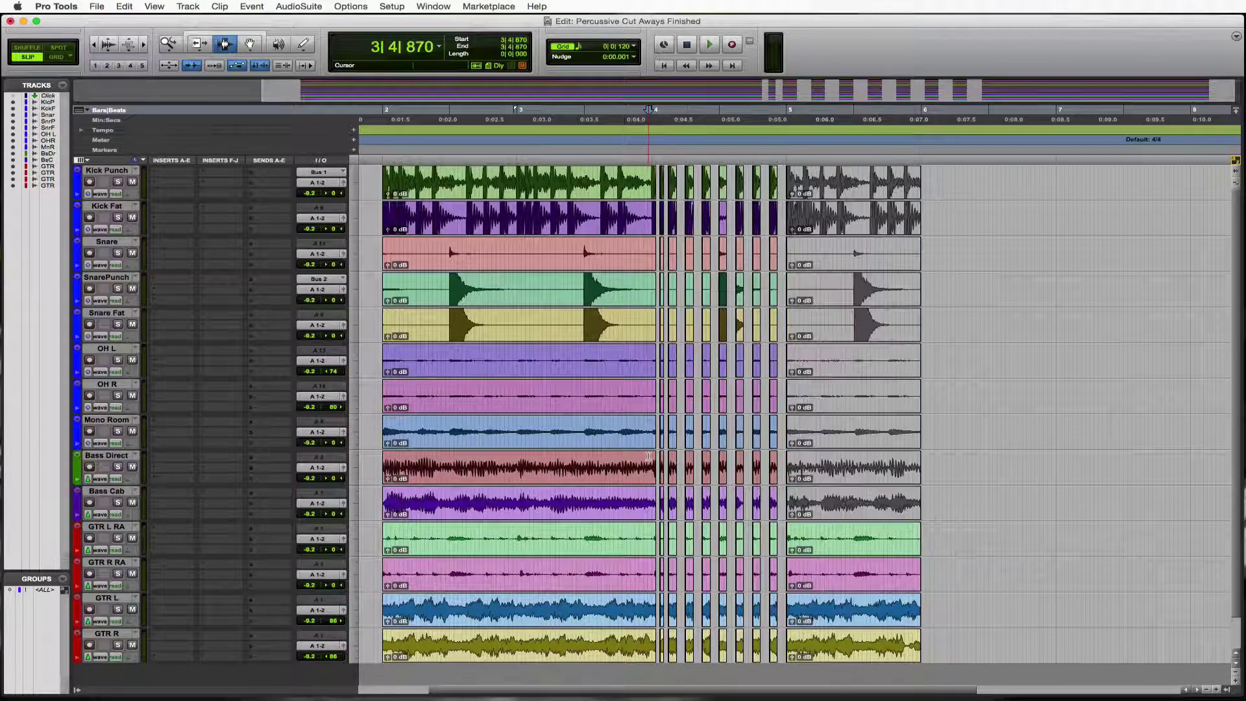
key("space")
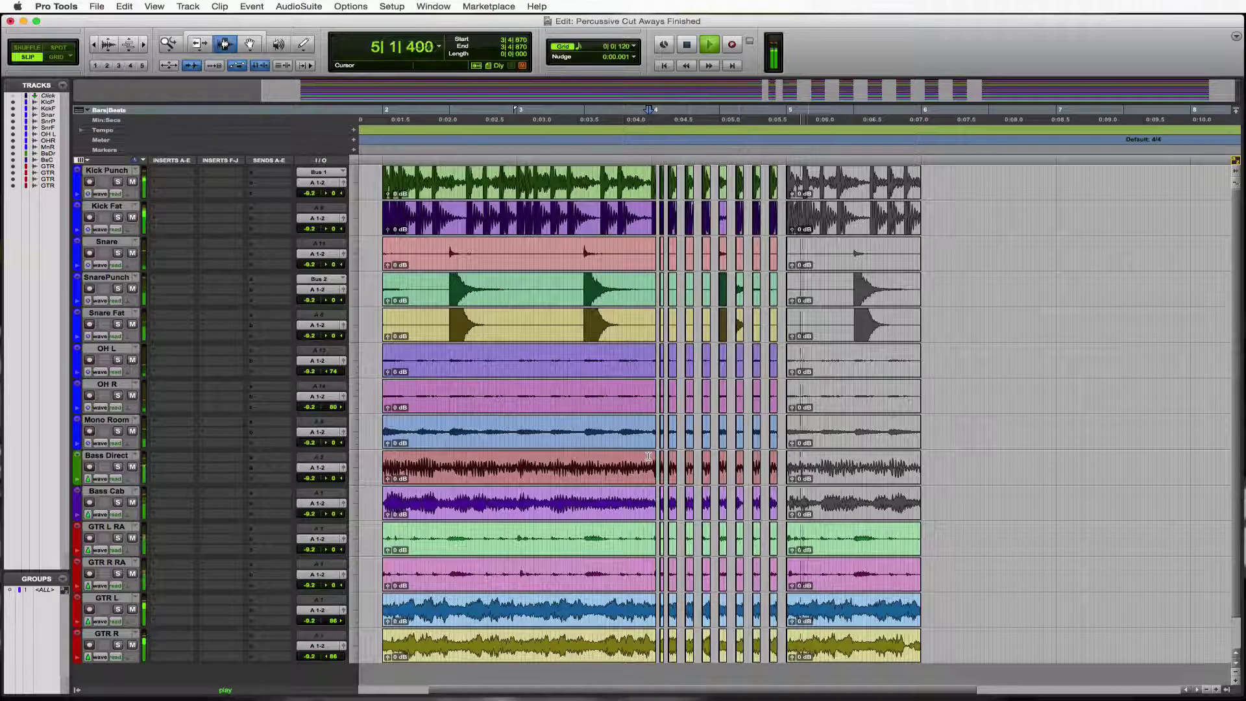
key("space")
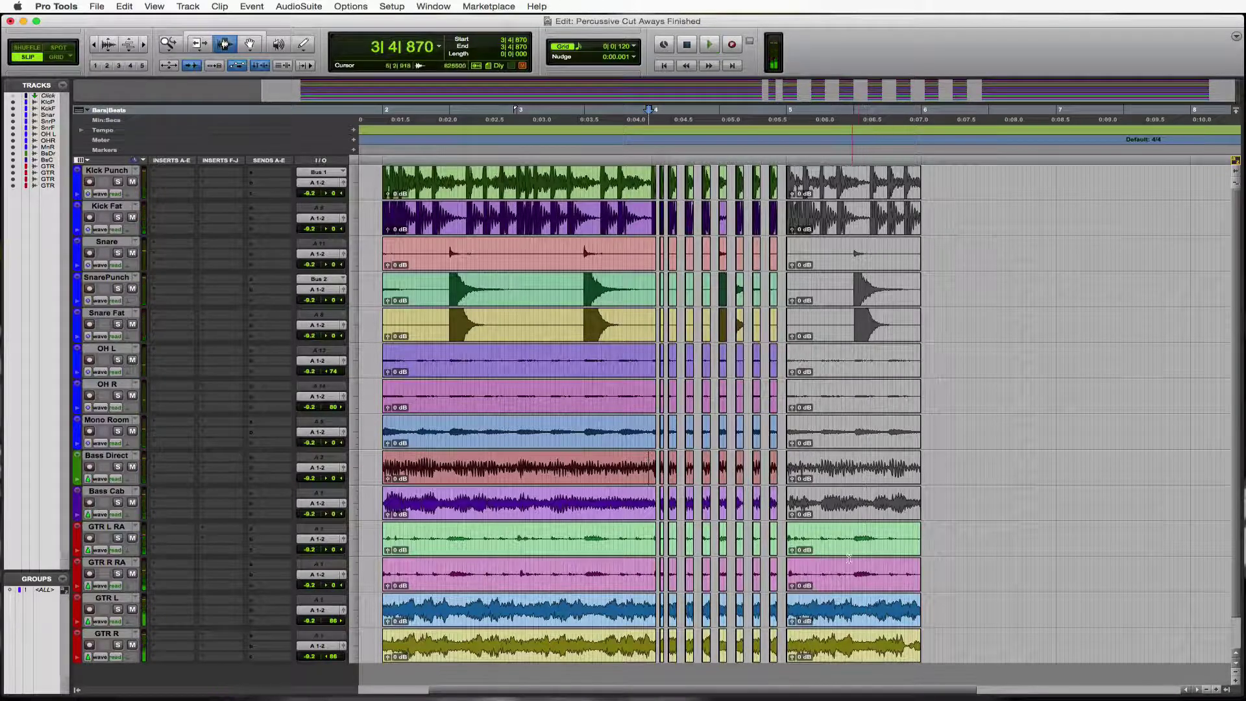
left_click(854, 569)
key("super+bracketright")
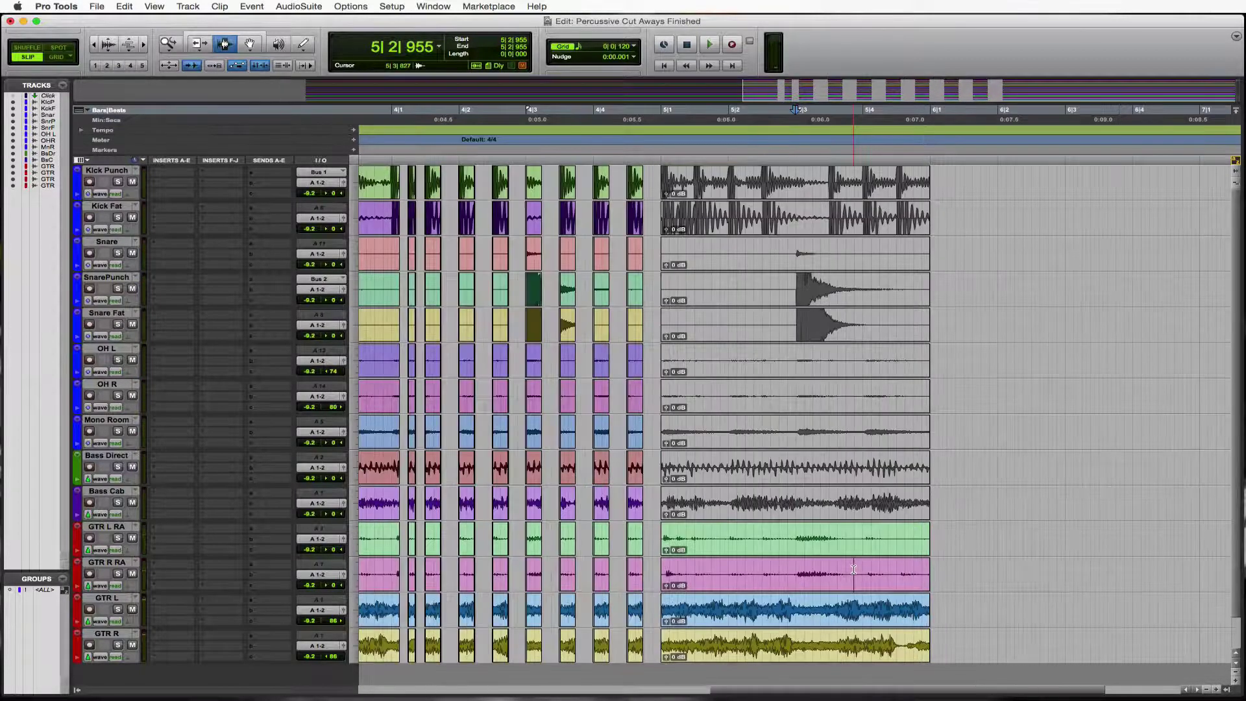
key("super+bracketright")
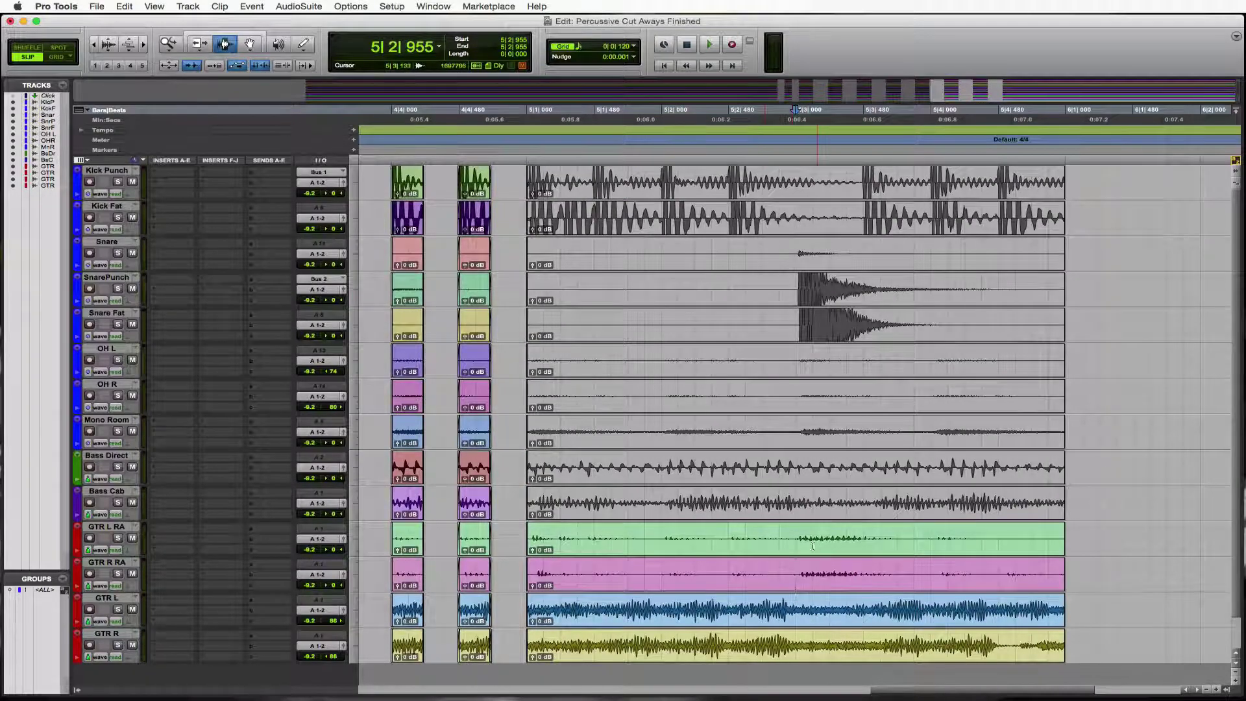
Hide and make inactive the GTR L RA and GTR R RA tracks
left_click(123, 562)
left_click(113, 527, "shift")
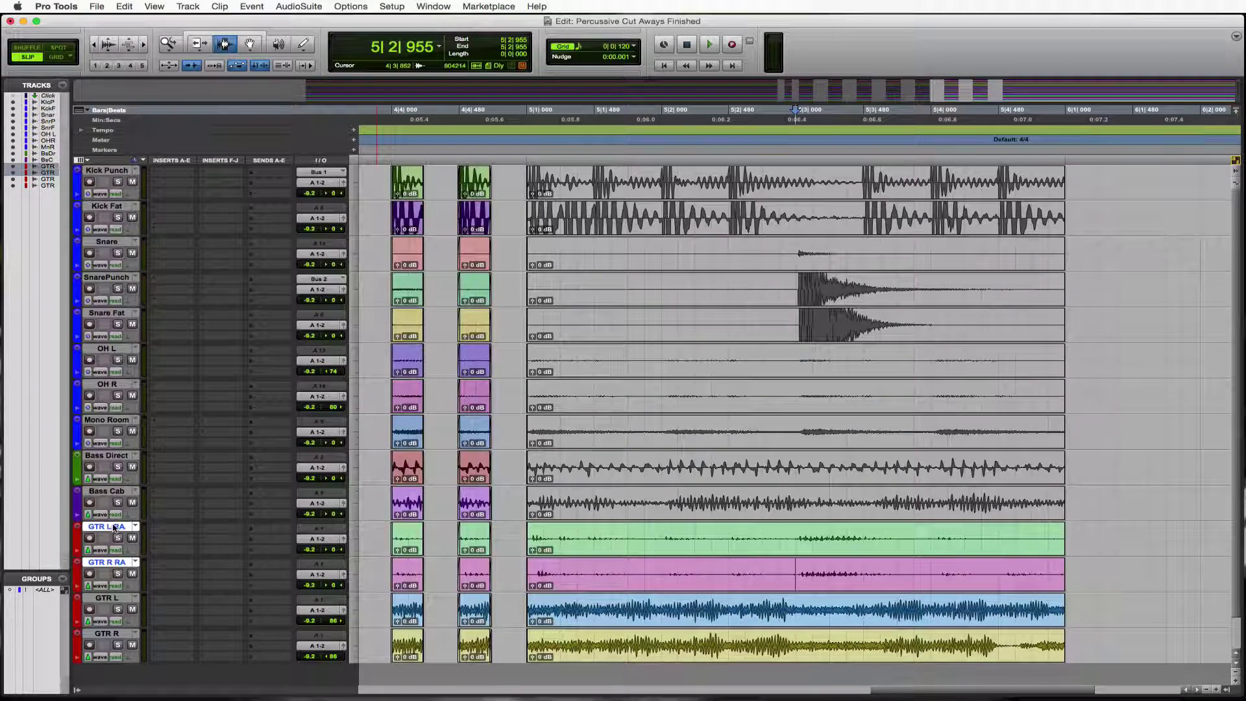
right_click(113, 526)
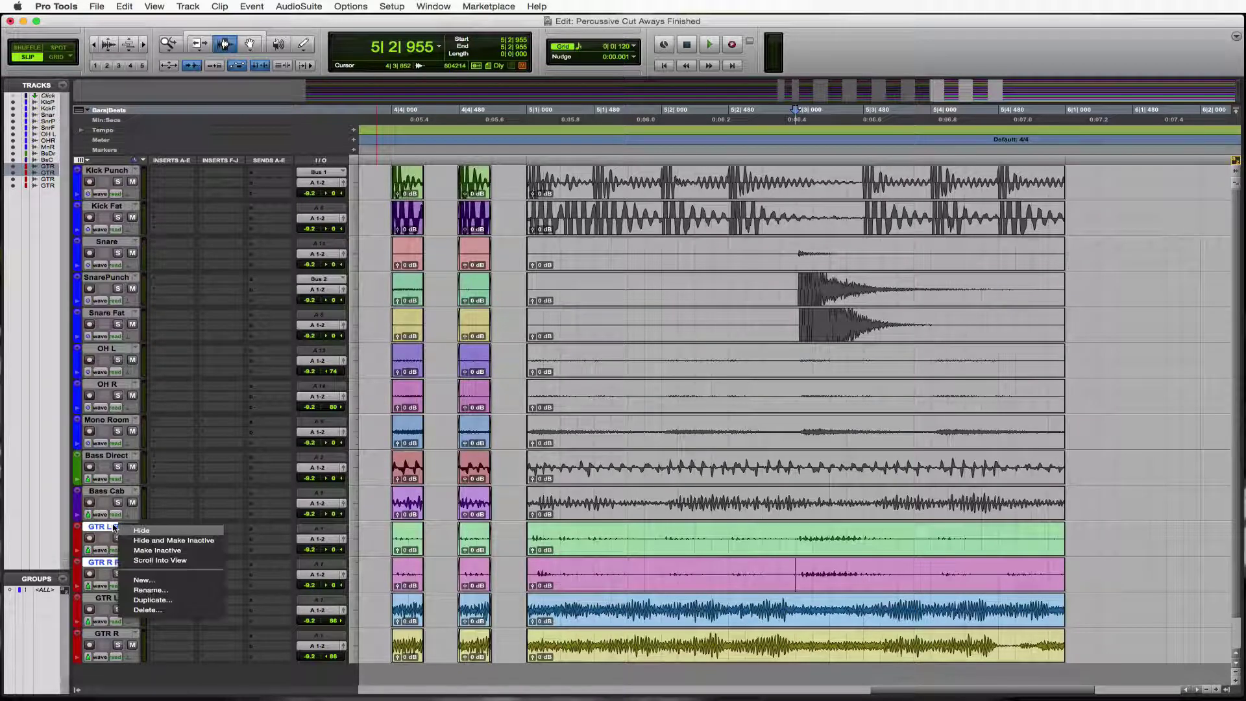
left_click(183, 541)
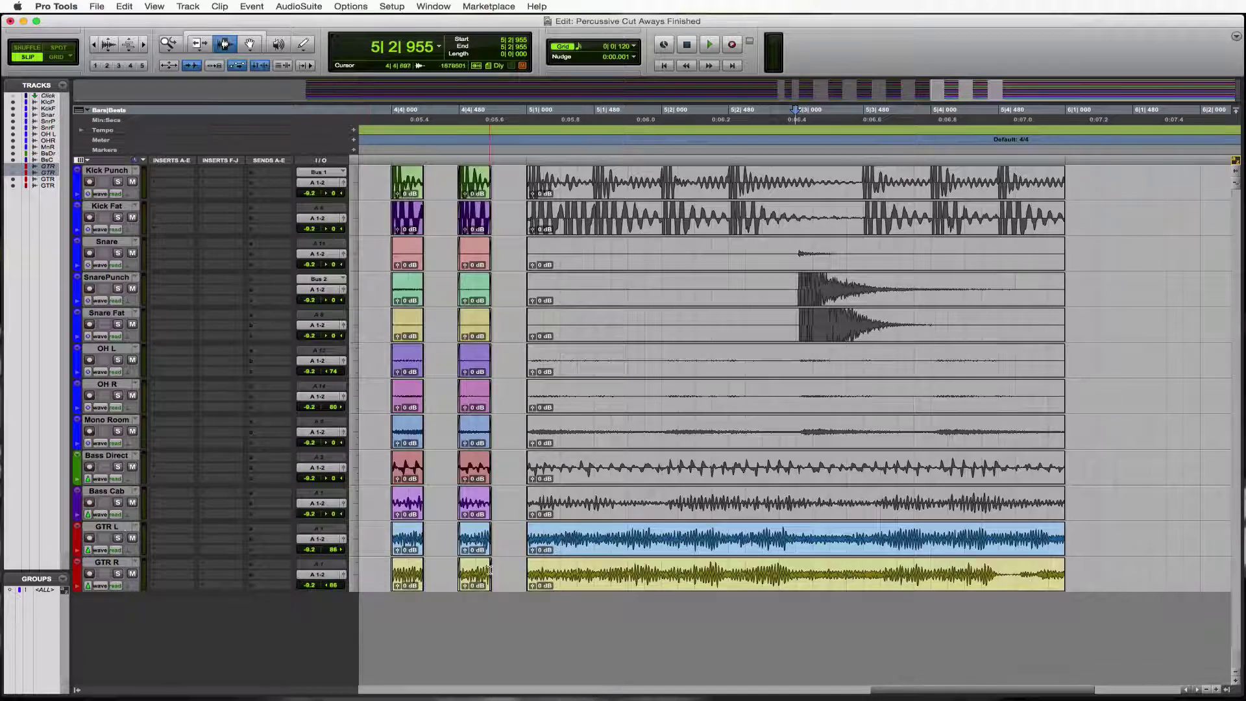
Play back from 4|4|951 to hear the remaining GTR L and GTR R guitars
left_click(527, 538)
key("space")
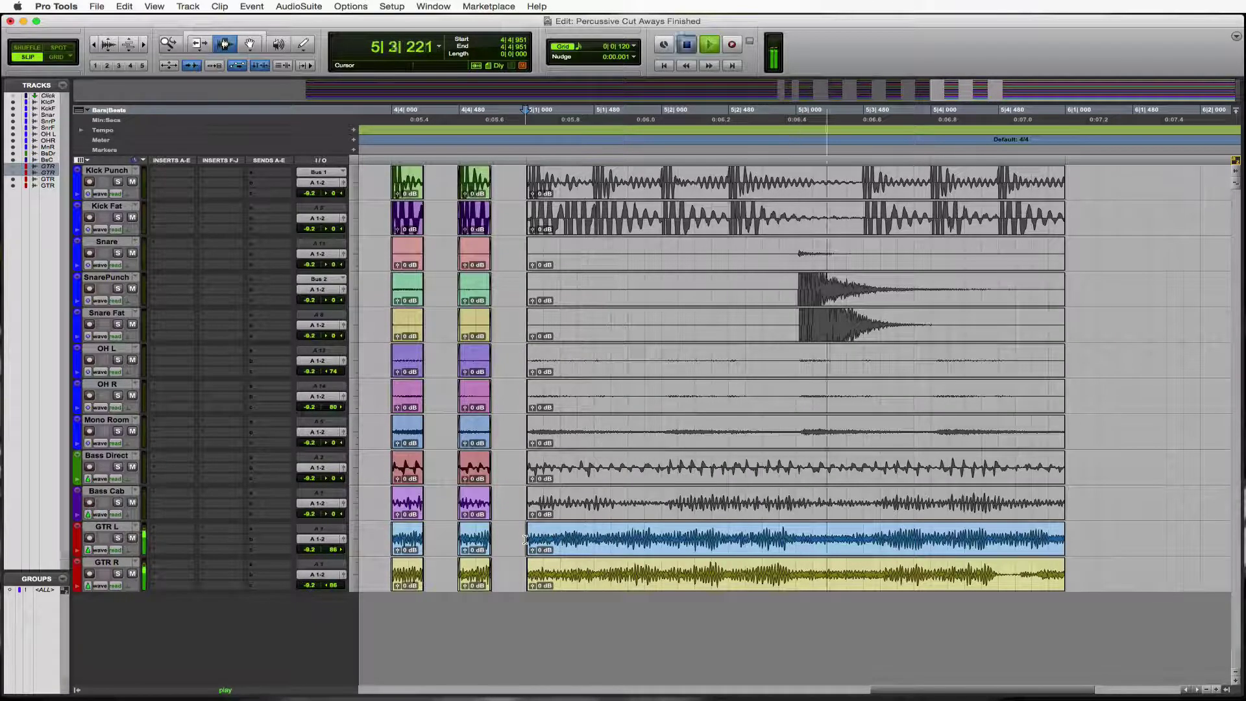
key("space")
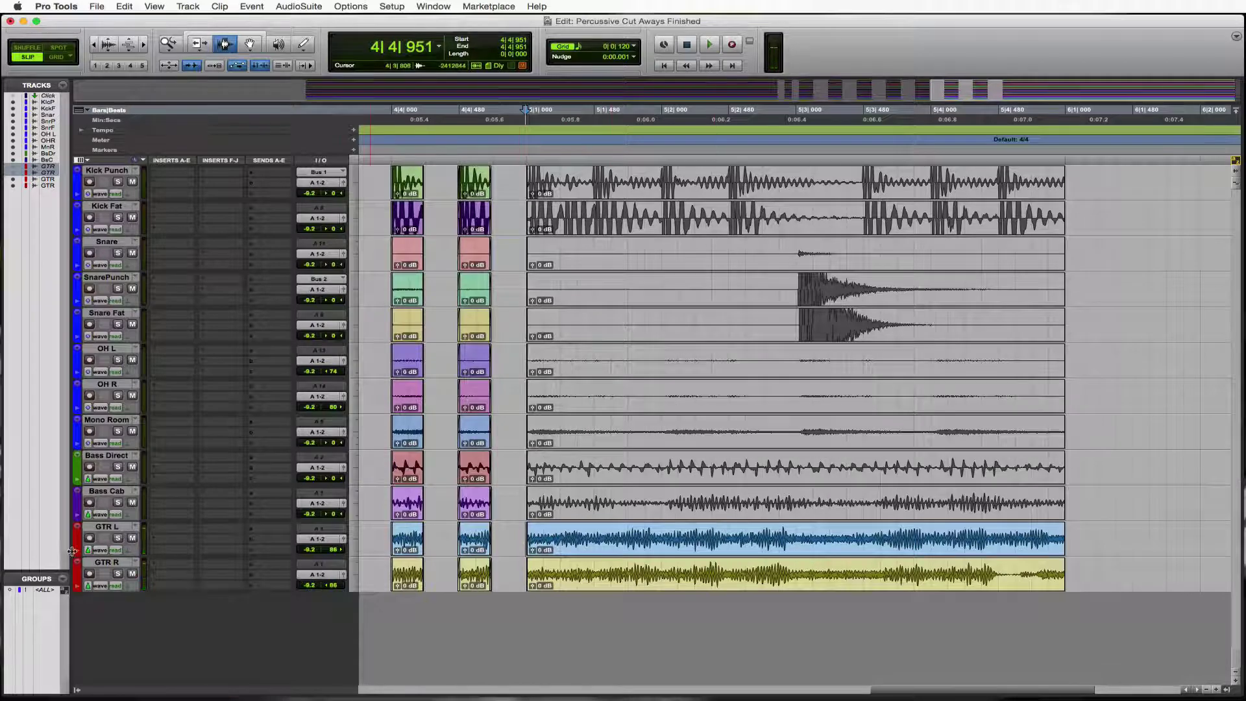
left_click(108, 562)
Create 2 mono audio tracks with the New Tracks dialog (Shift+Cmd+N)
key("super+shift+n")
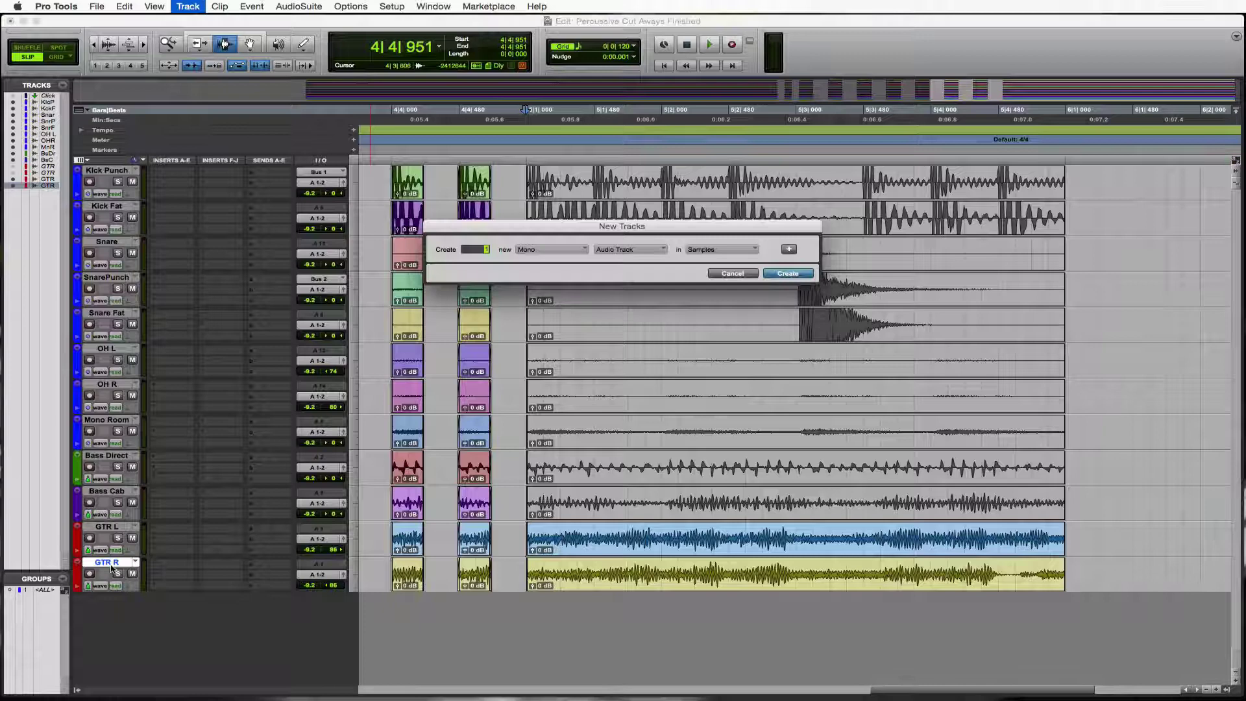
type("2")
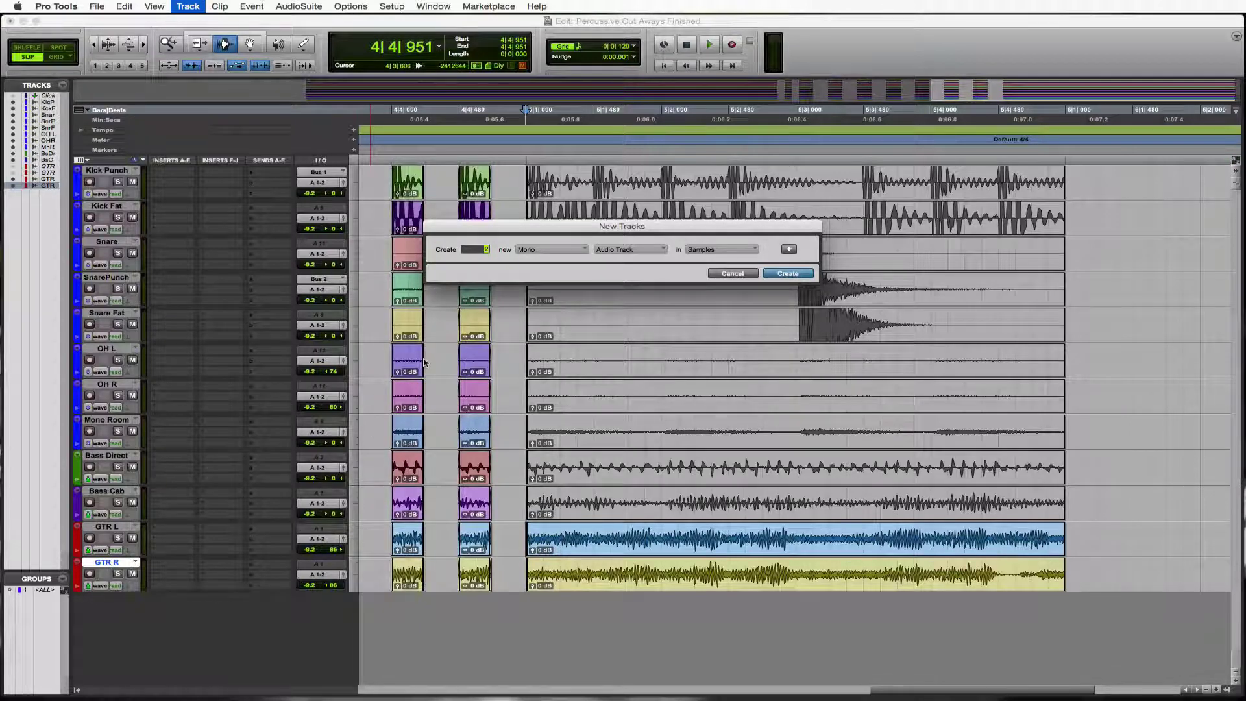
left_click(802, 274)
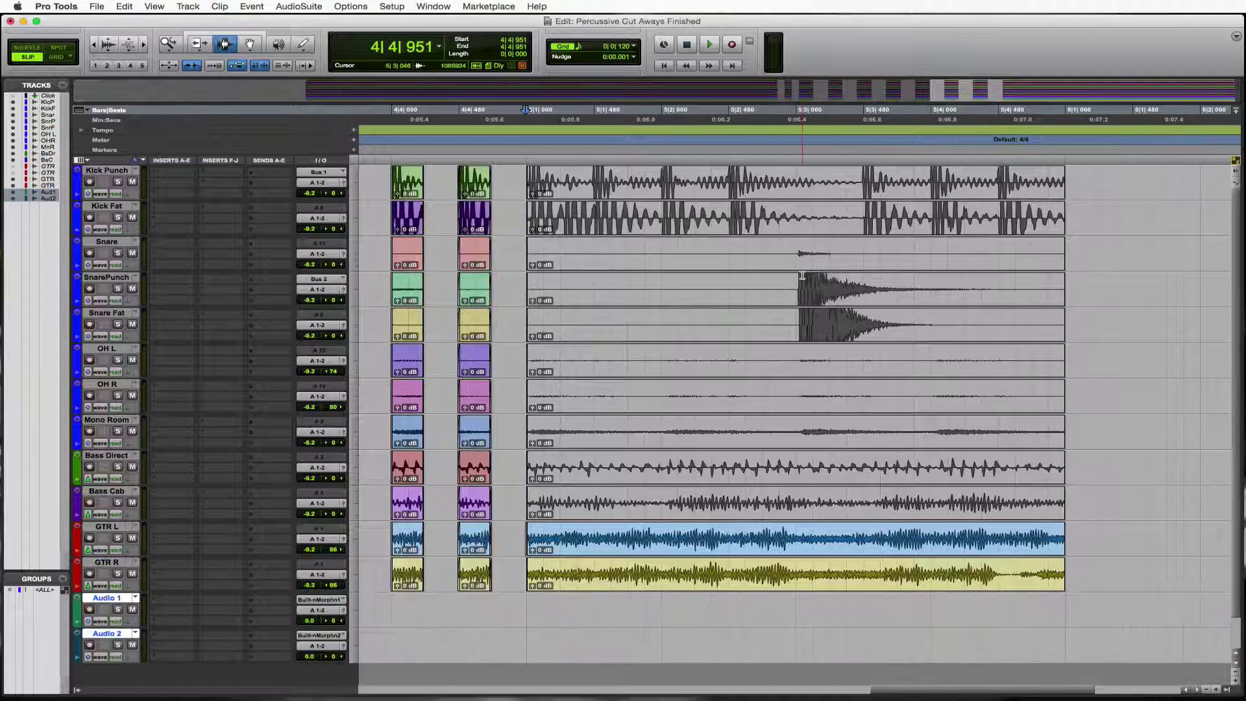
Rename Audio 1 to 'GTR Low' and Audio 2 to 'GTR High', then switch to Grid mode
double_click(117, 599)
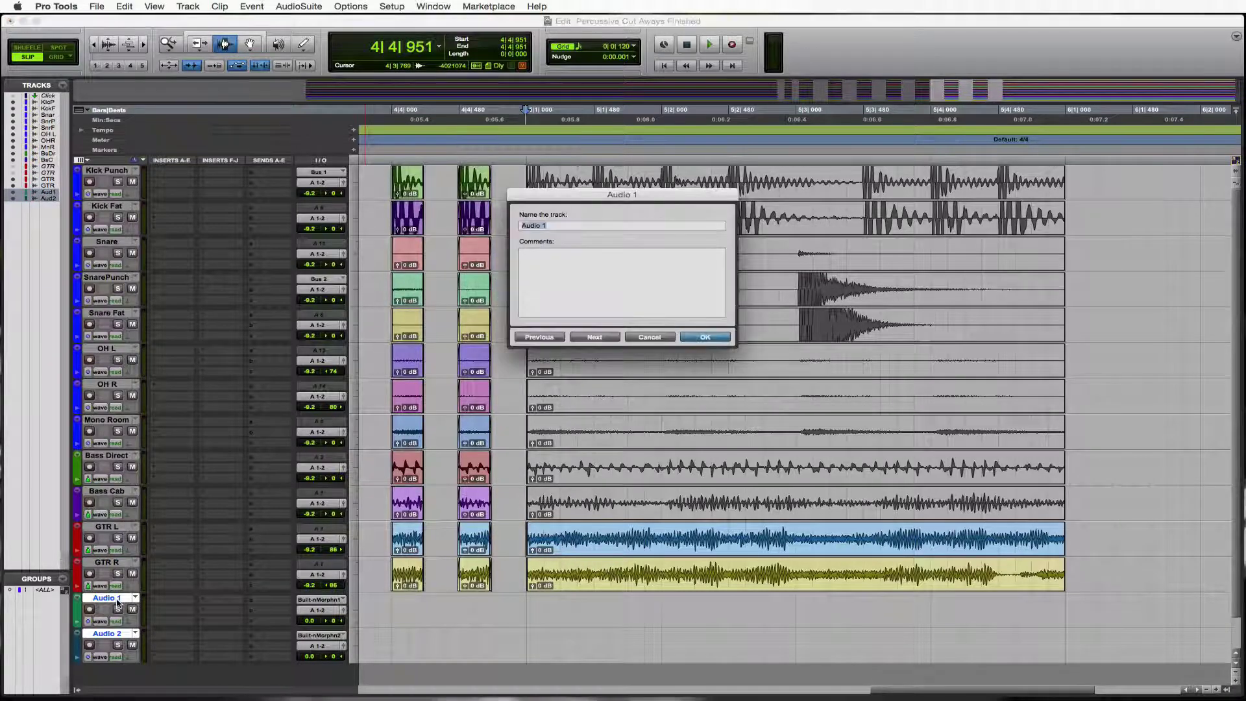
type("GTR")
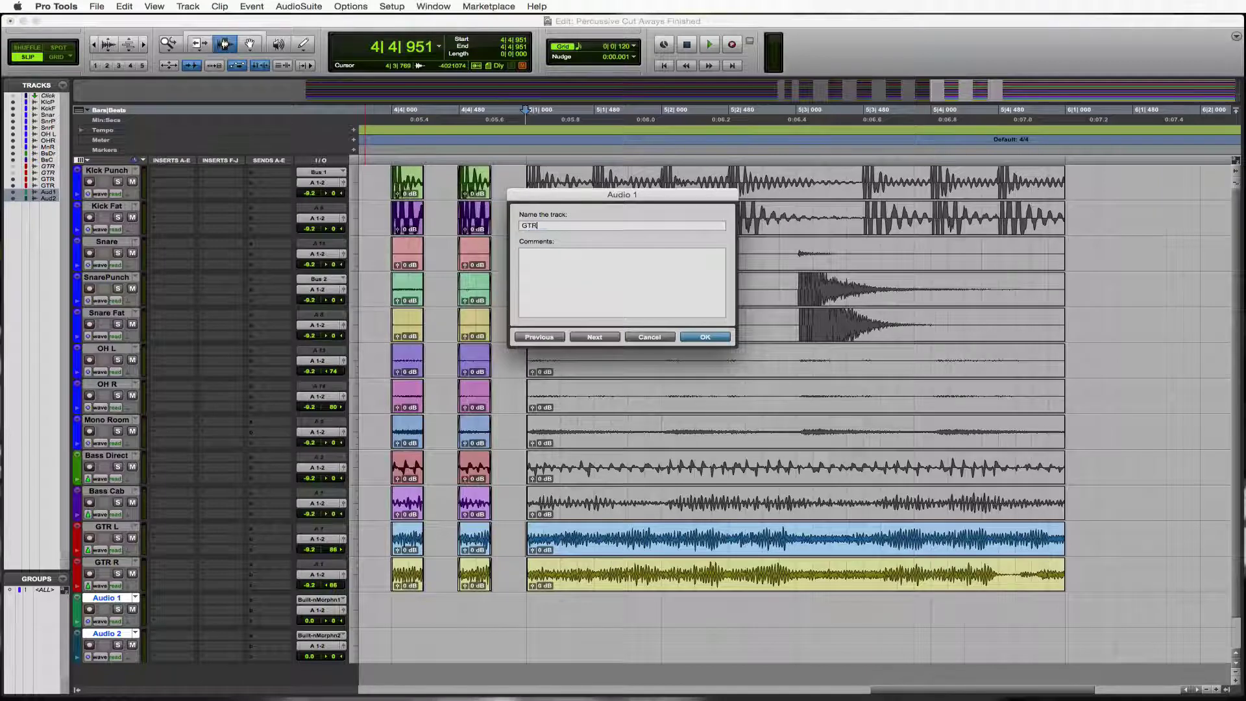
type(" Low")
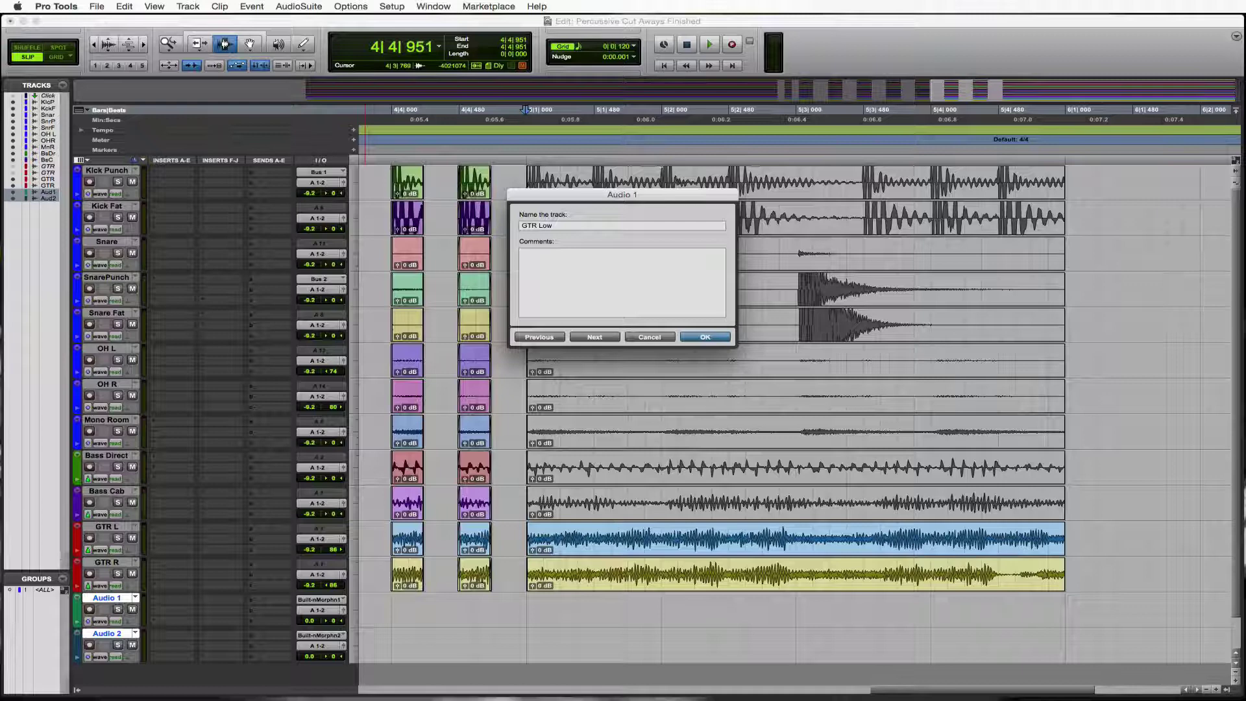
key("super+Right")
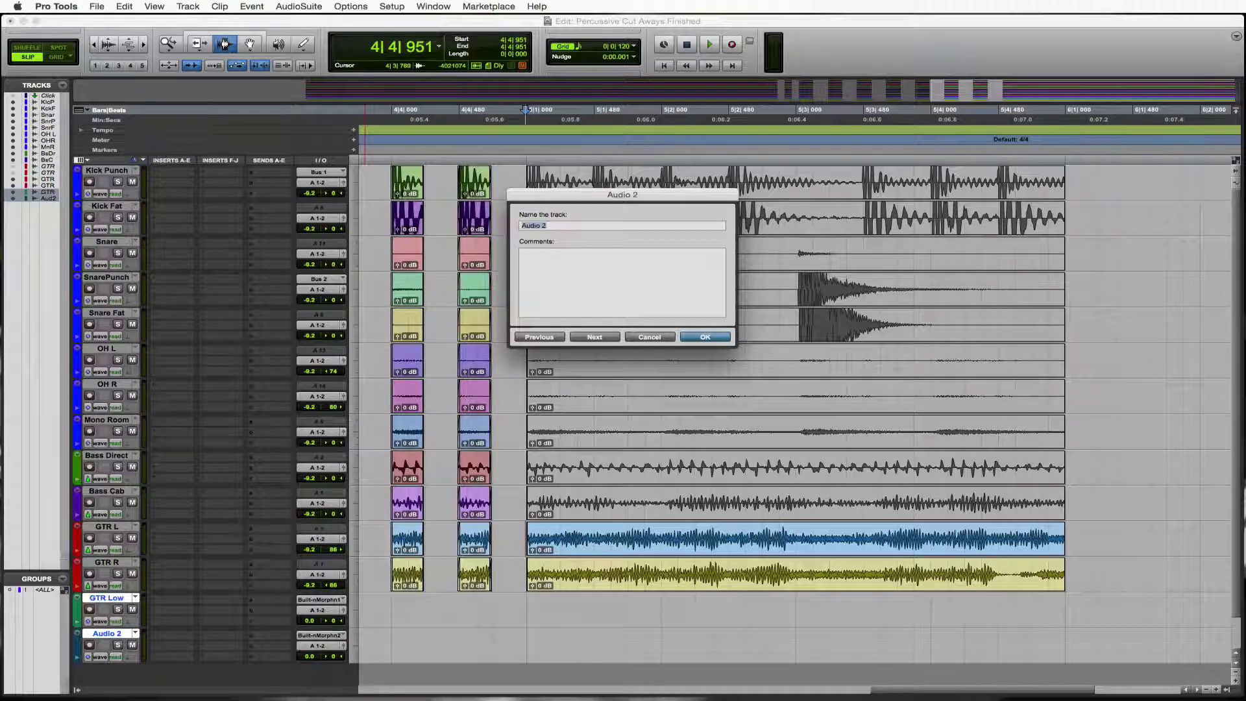
type("GTR High")
key("Return")
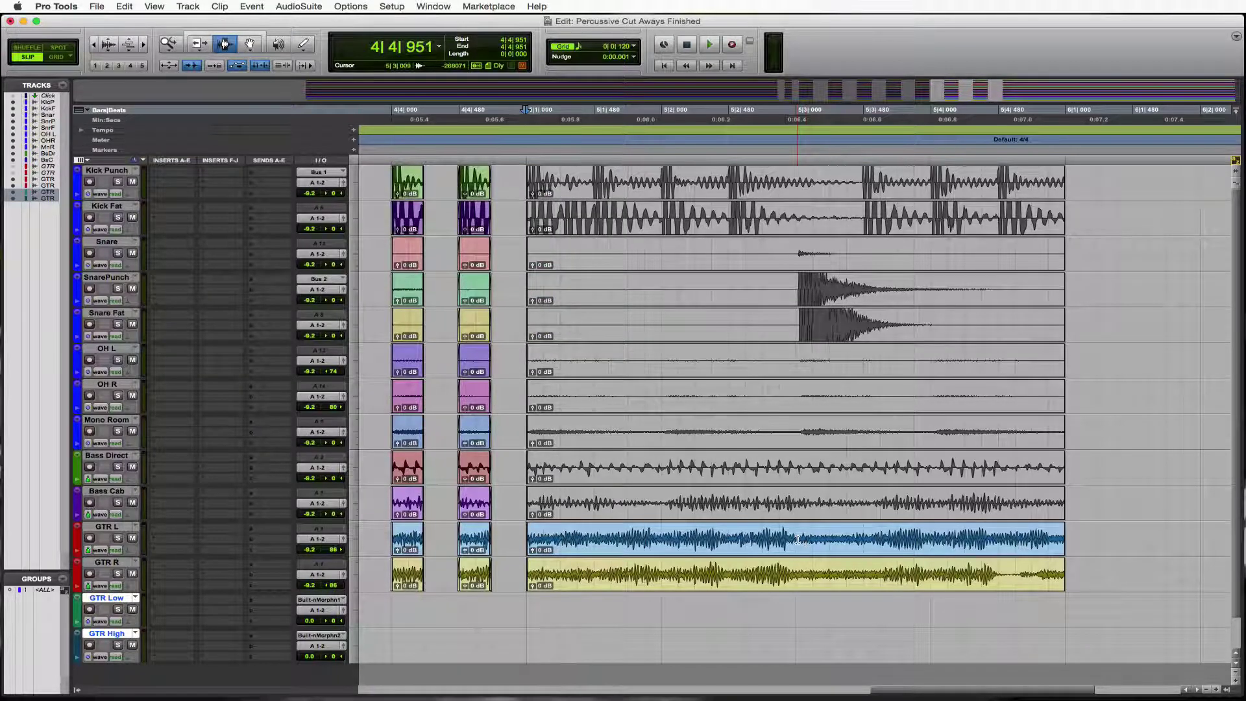
key("F4")
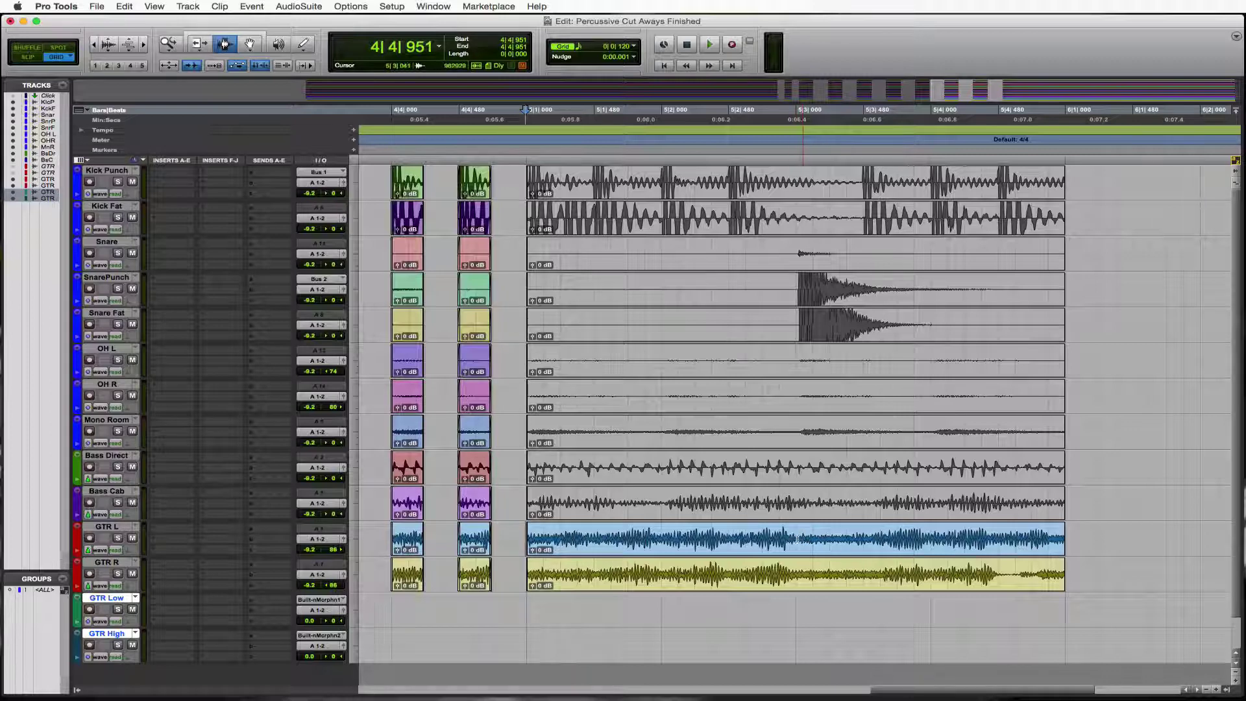
Copy the first GTR L/GTR R guitar clip onto GTR Low, and onto GTR High at 5|3|000
left_click(788, 540)
left_click_drag(792, 540, 1091, 570)
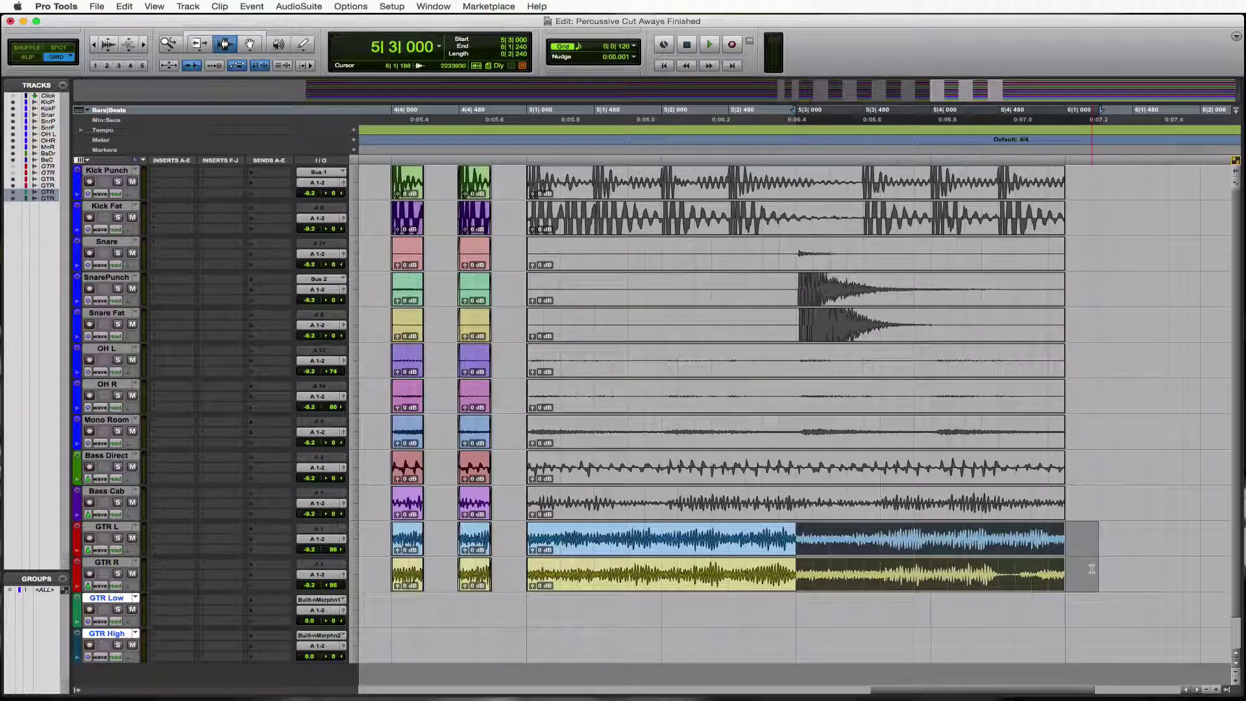
double_click(704, 544)
key("super+c")
key("semicolon")
key("semicolon")
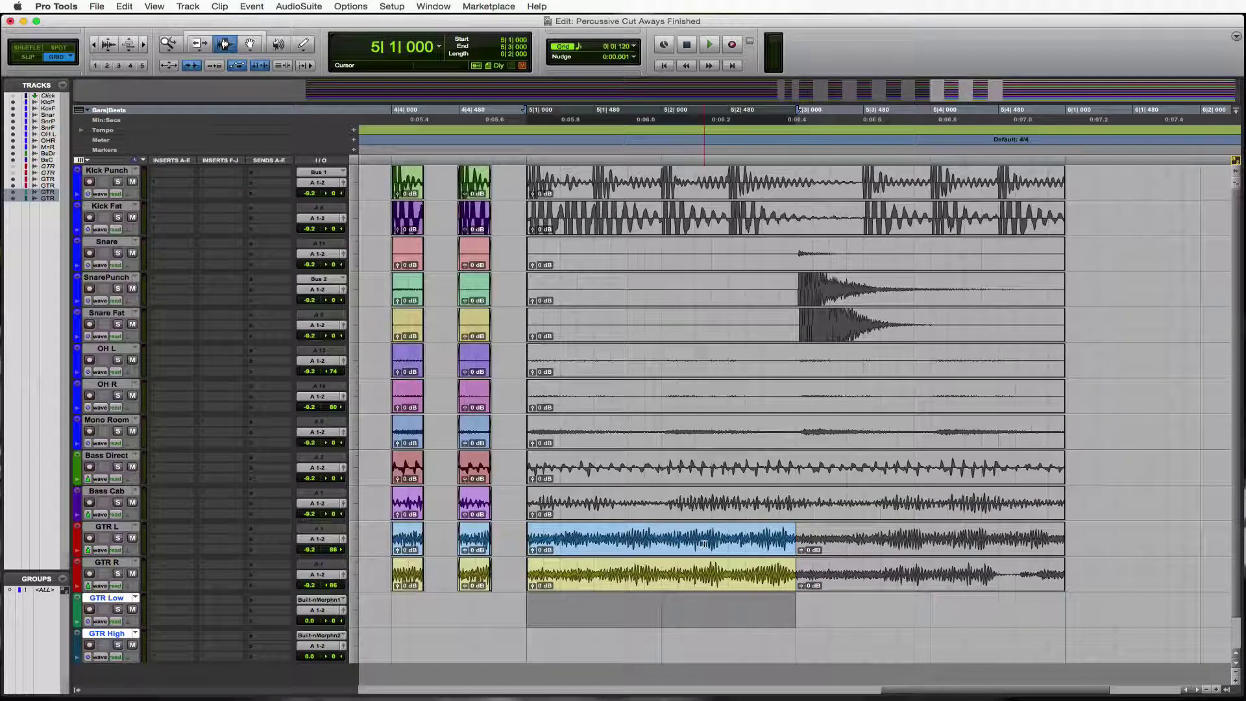
key("super+v")
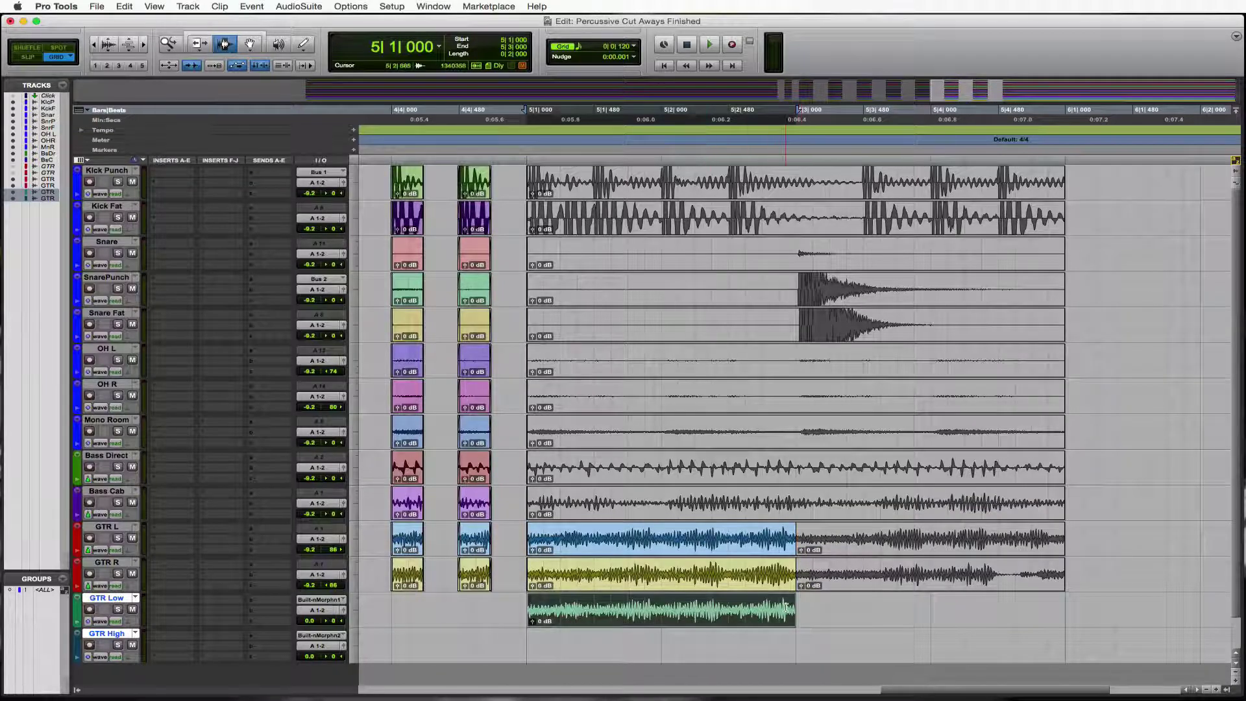
left_click(799, 647)
key("super+v")
Mute the original GTR L and GTR R clips in that stretch and deselect them
double_click(706, 543)
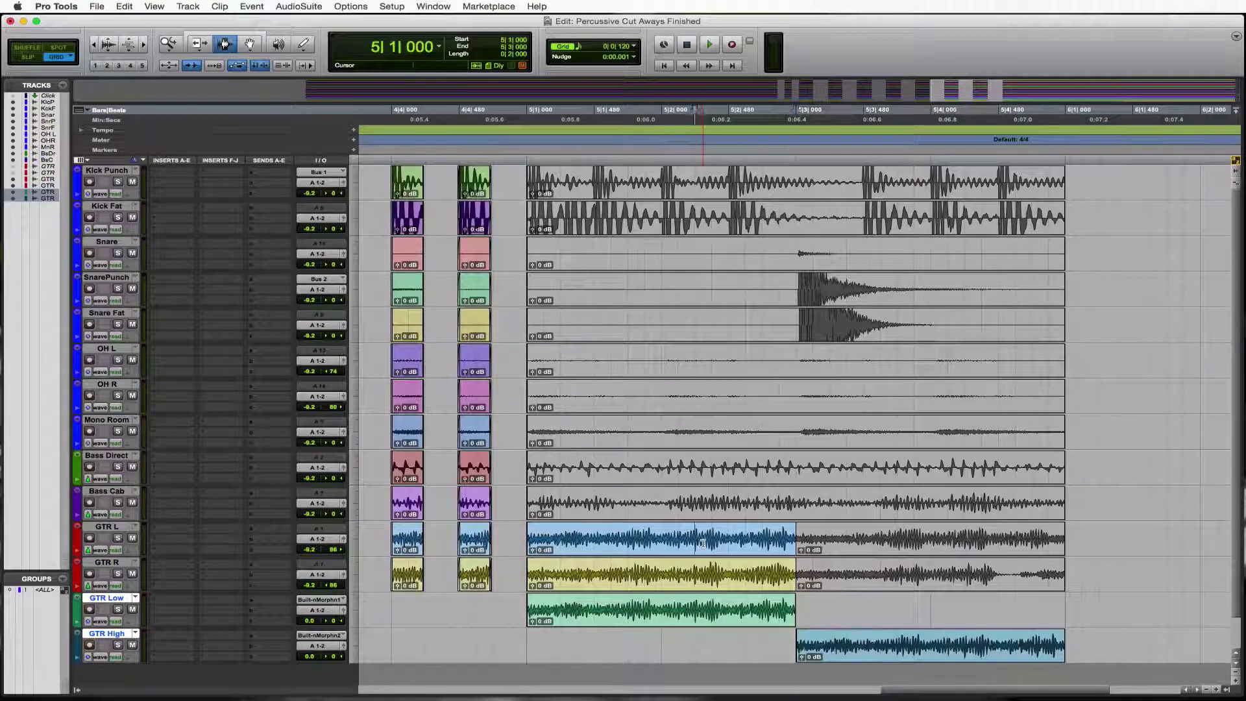
left_click(702, 564, "shift")
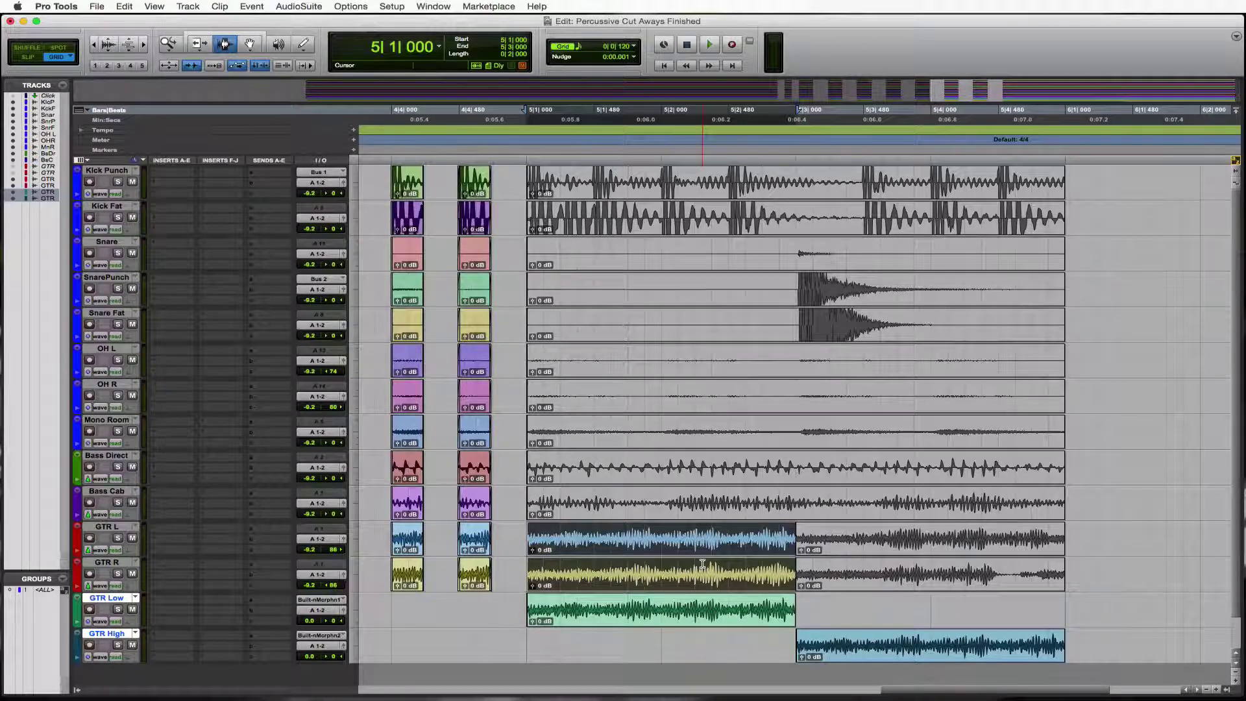
key("super+m")
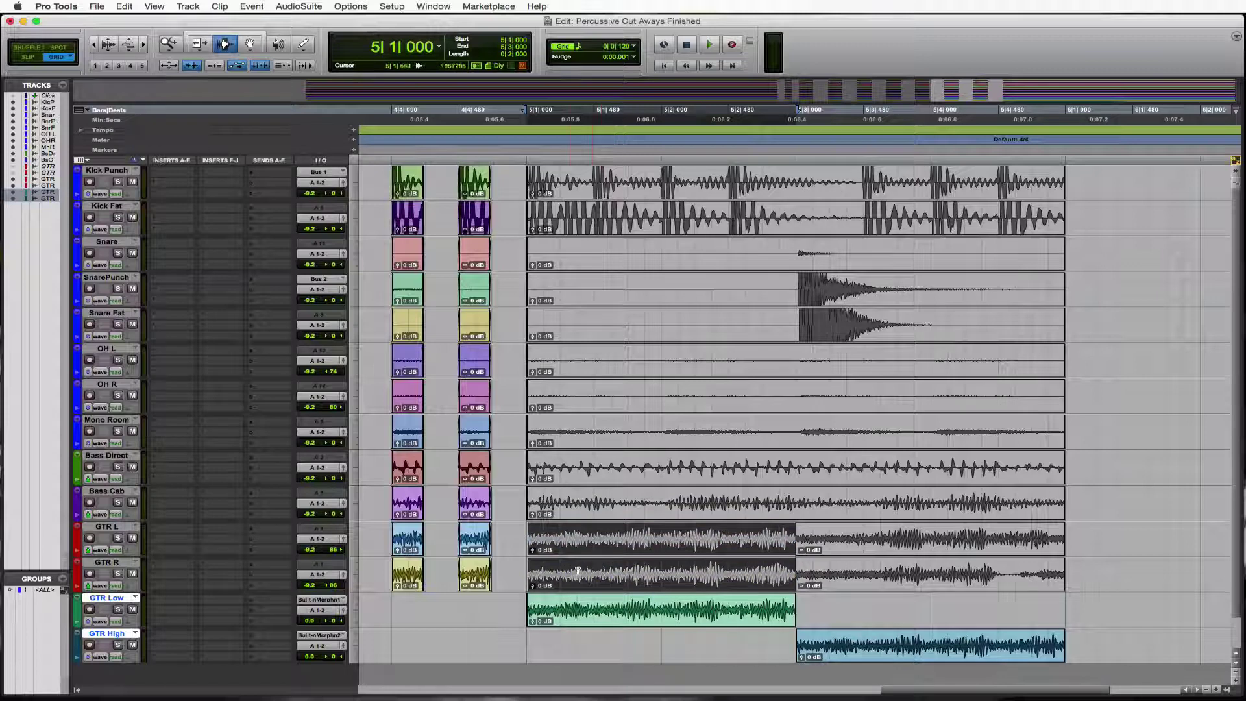
left_click(547, 608)
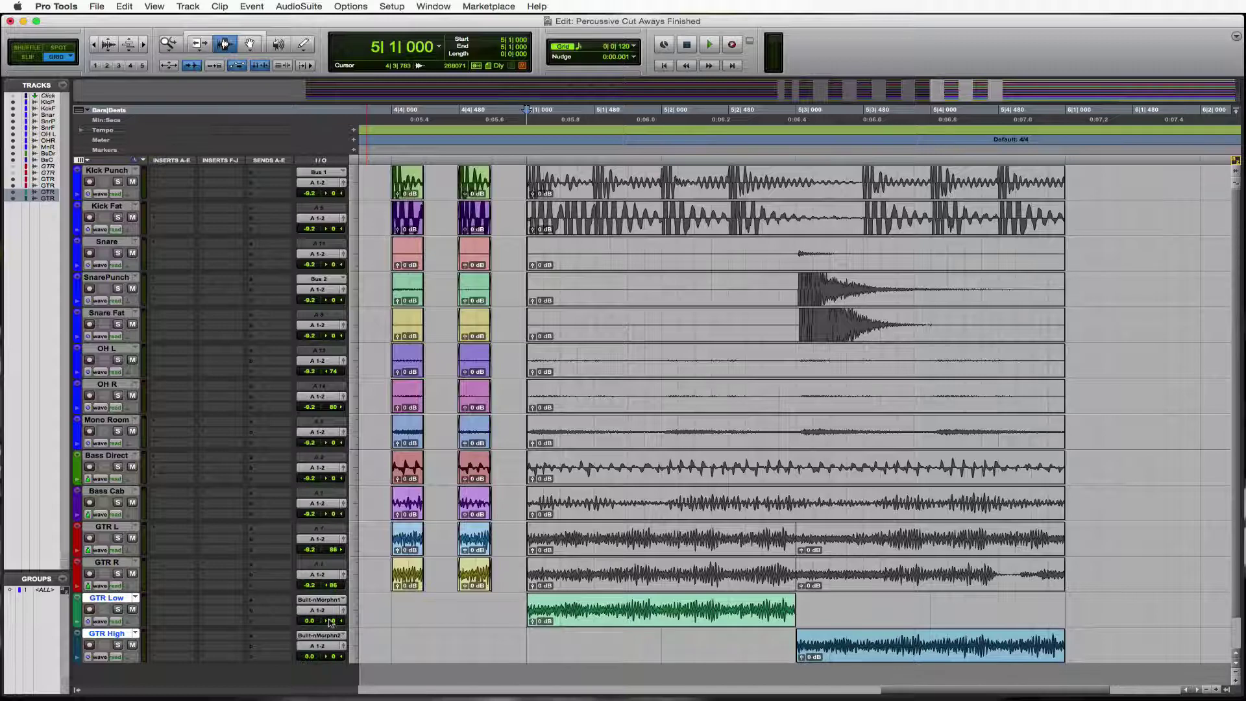
Pan GTR Low hard left (<100) and audition the breakdown from 4|3|840
left_click_drag(330, 623, 311, 659)
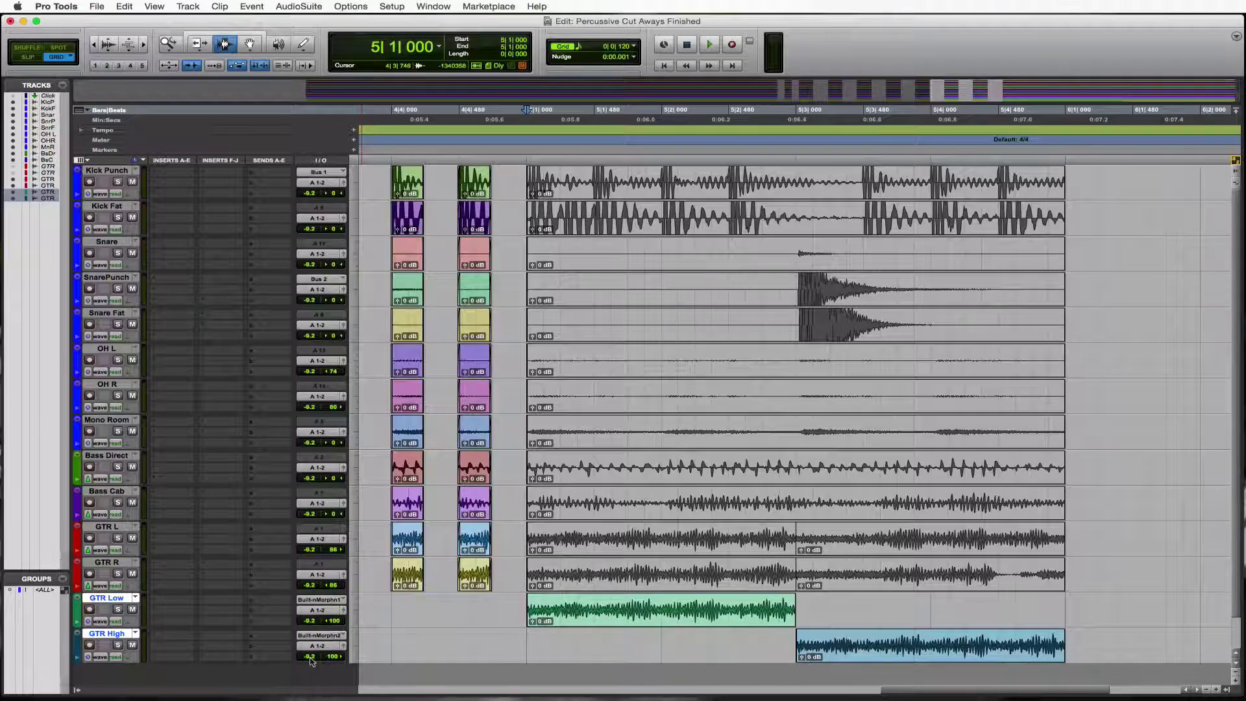
left_click(381, 566)
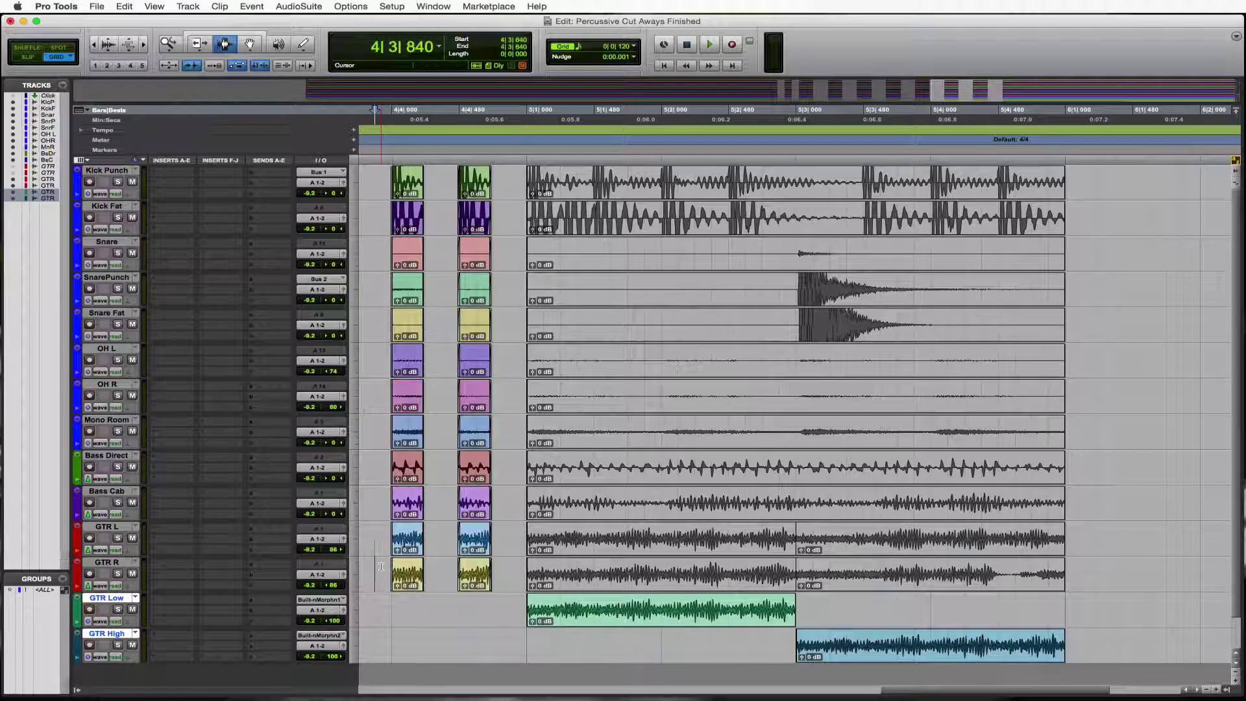
key("space")
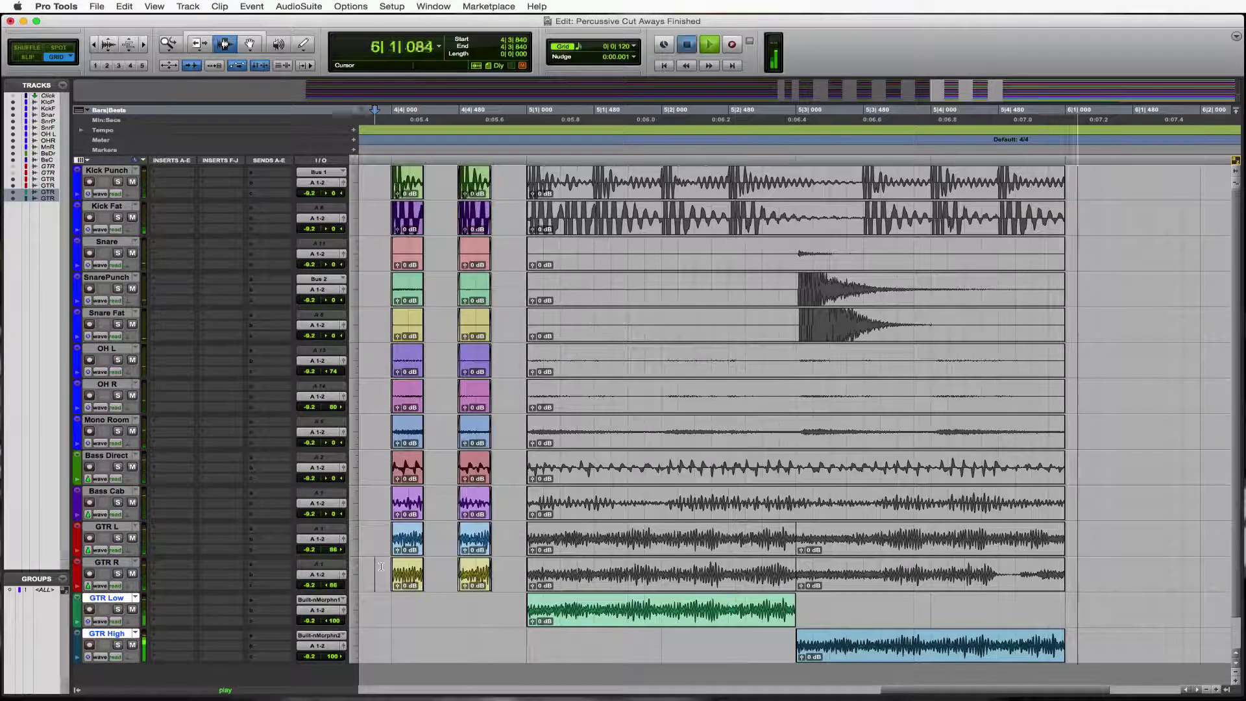
key("space")
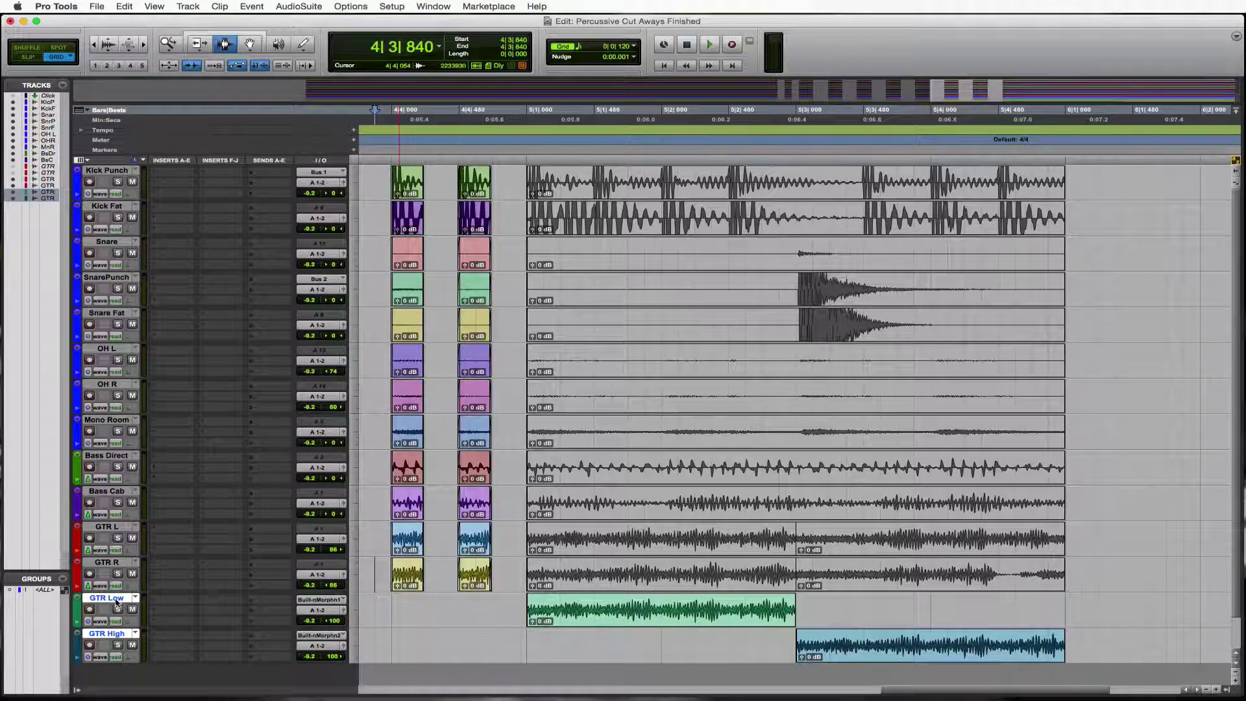
Insert a mono EQ3 7-Band plug-in on GTR Low
left_click(164, 601)
mouse_move(207, 623)
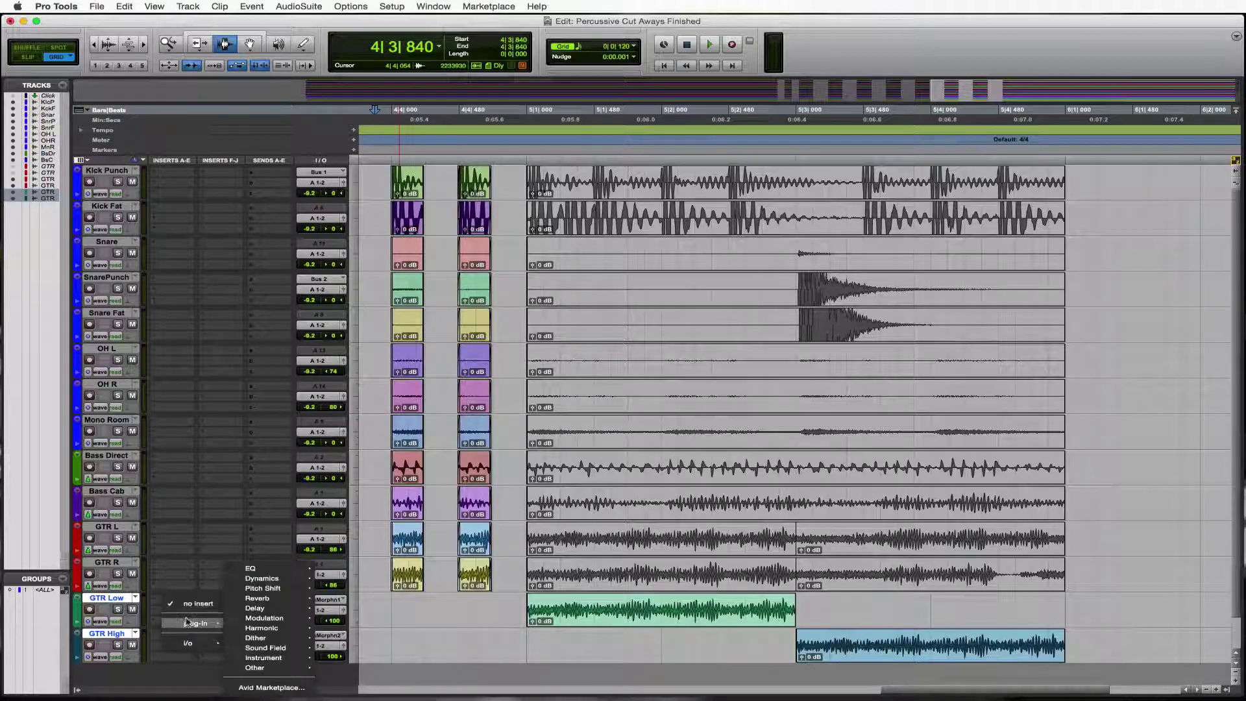
mouse_move(268, 570)
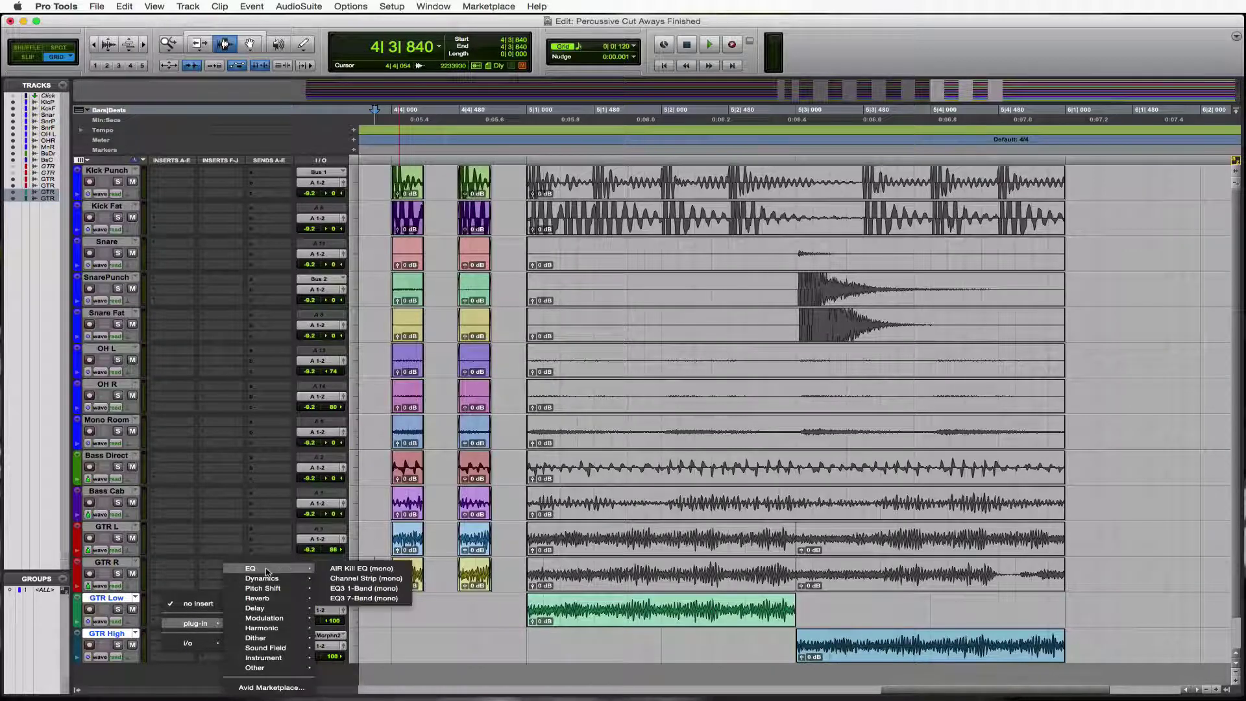
left_click(372, 598)
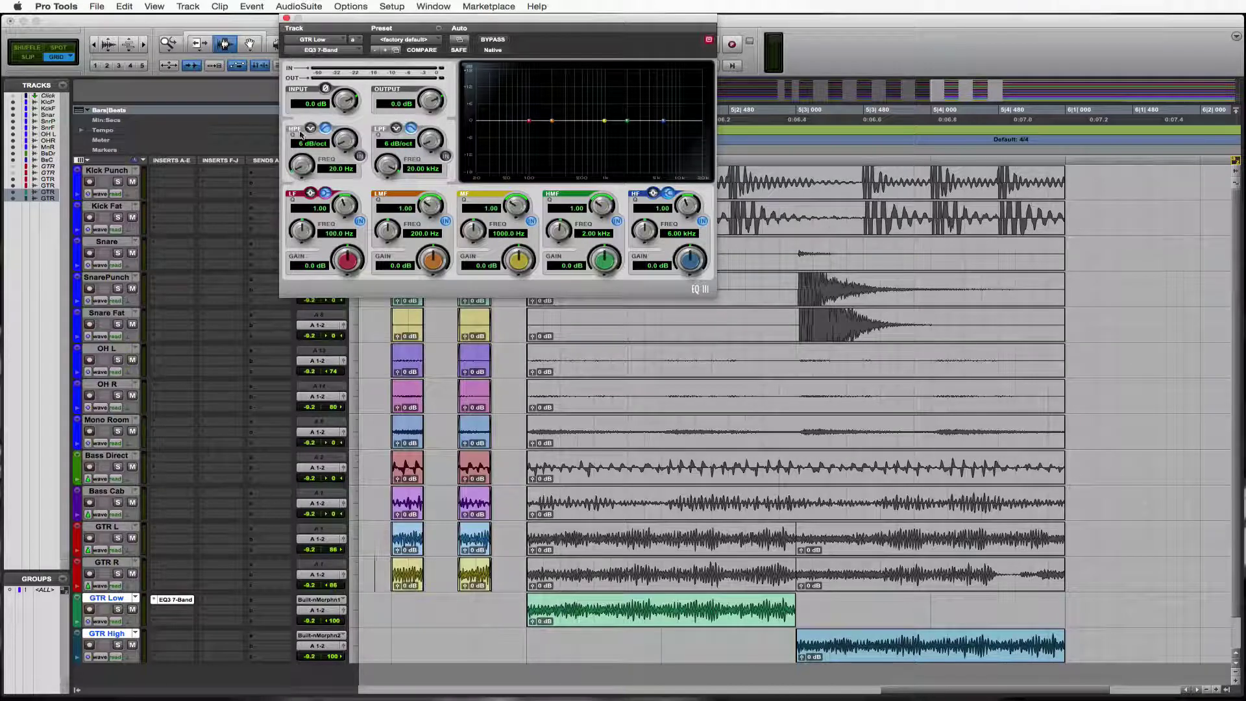
Enable only the EQ's low-pass filter at 12 dB/oct, cutoff about 205 Hz, and audition it
left_click(361, 156)
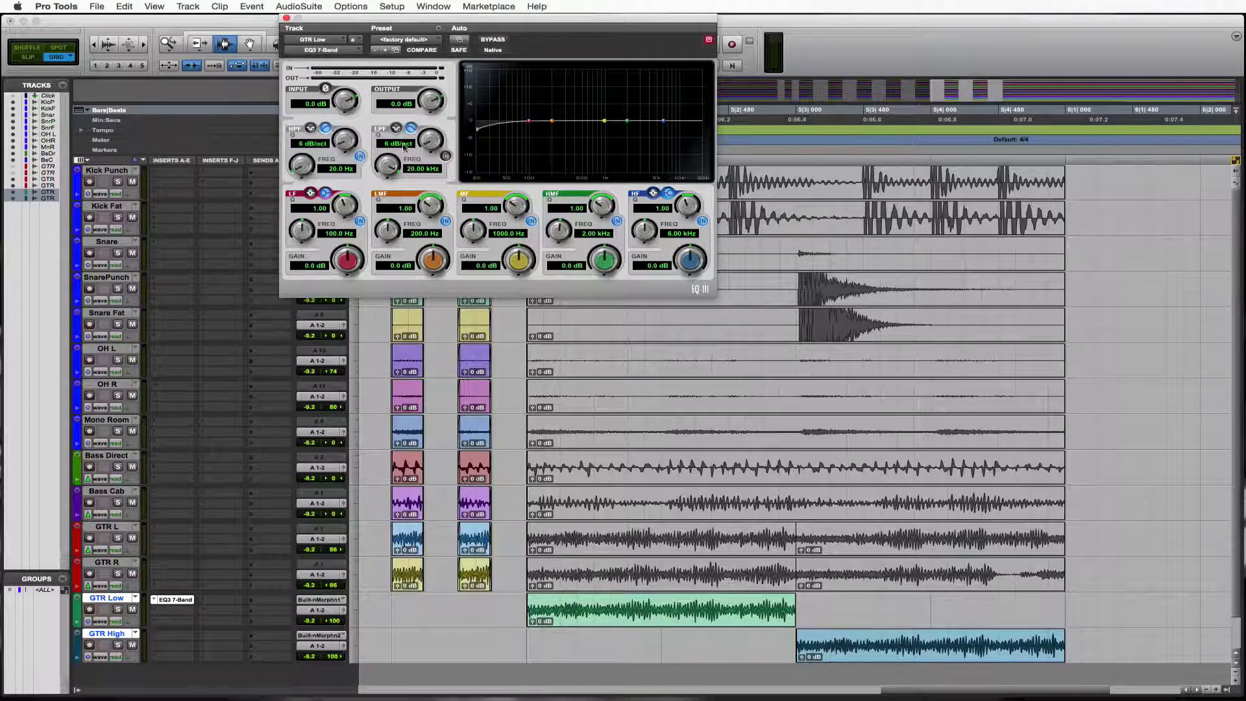
left_click(445, 156)
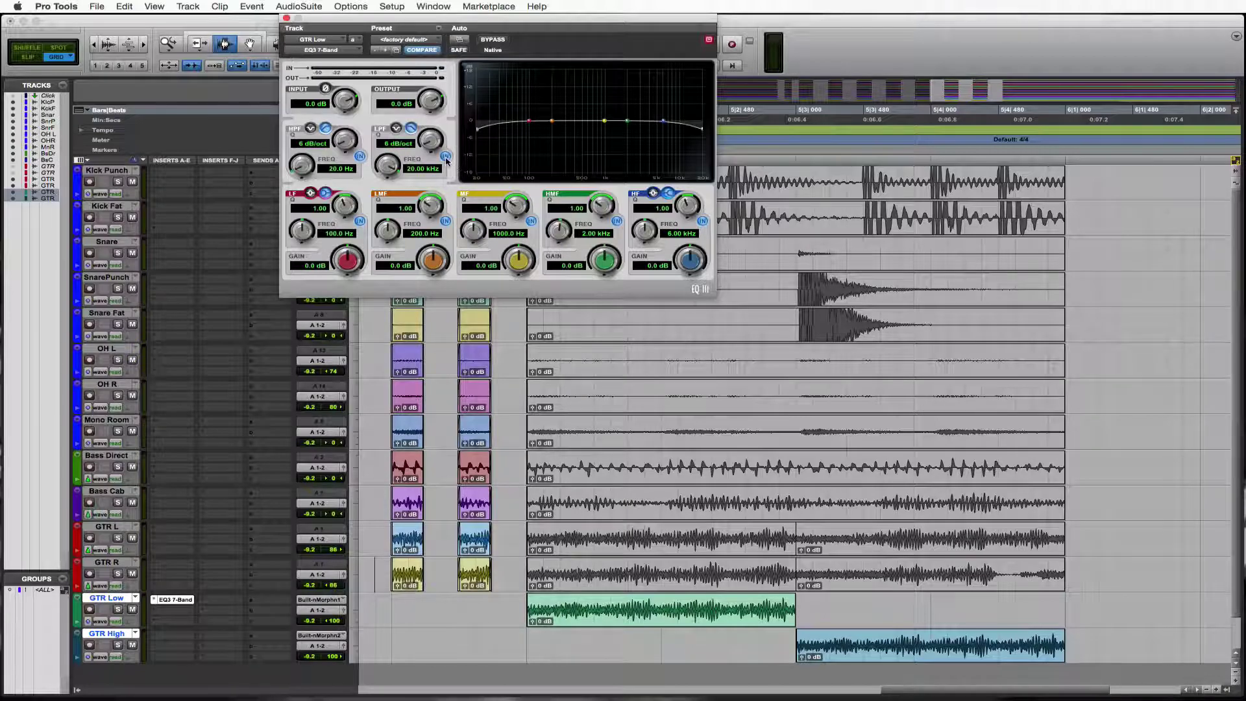
left_click(359, 157)
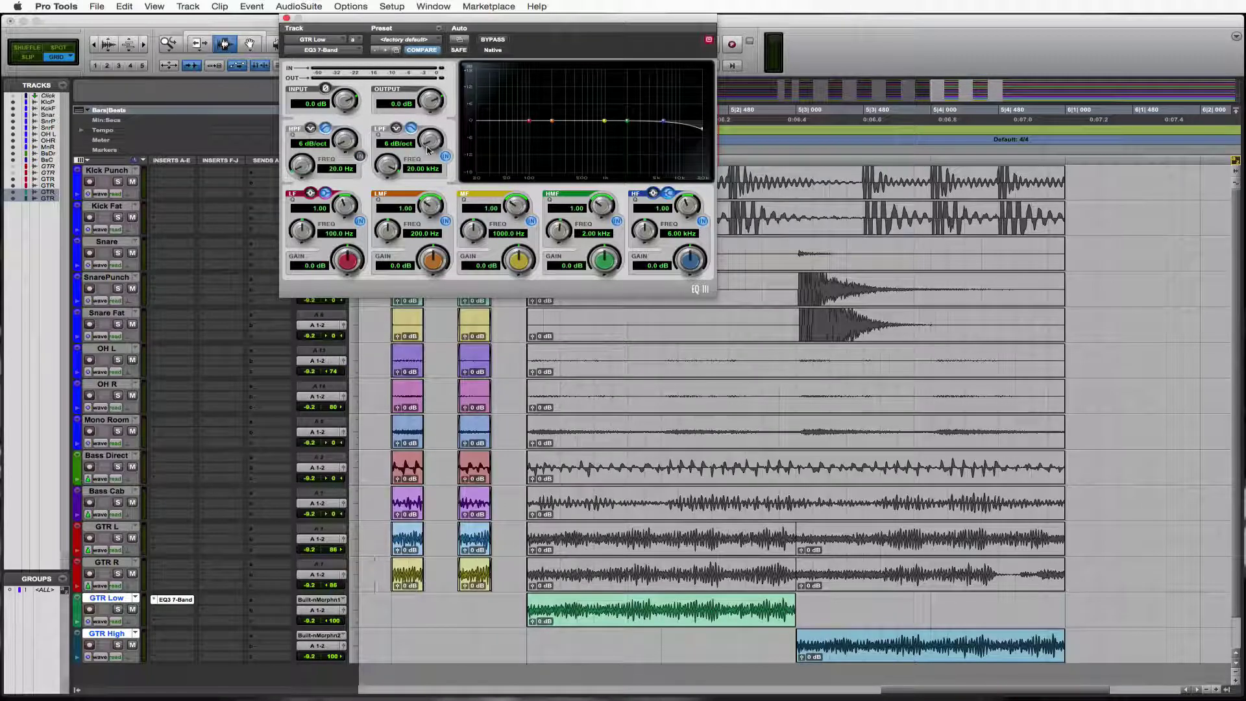
left_click_drag(427, 137, 418, 131)
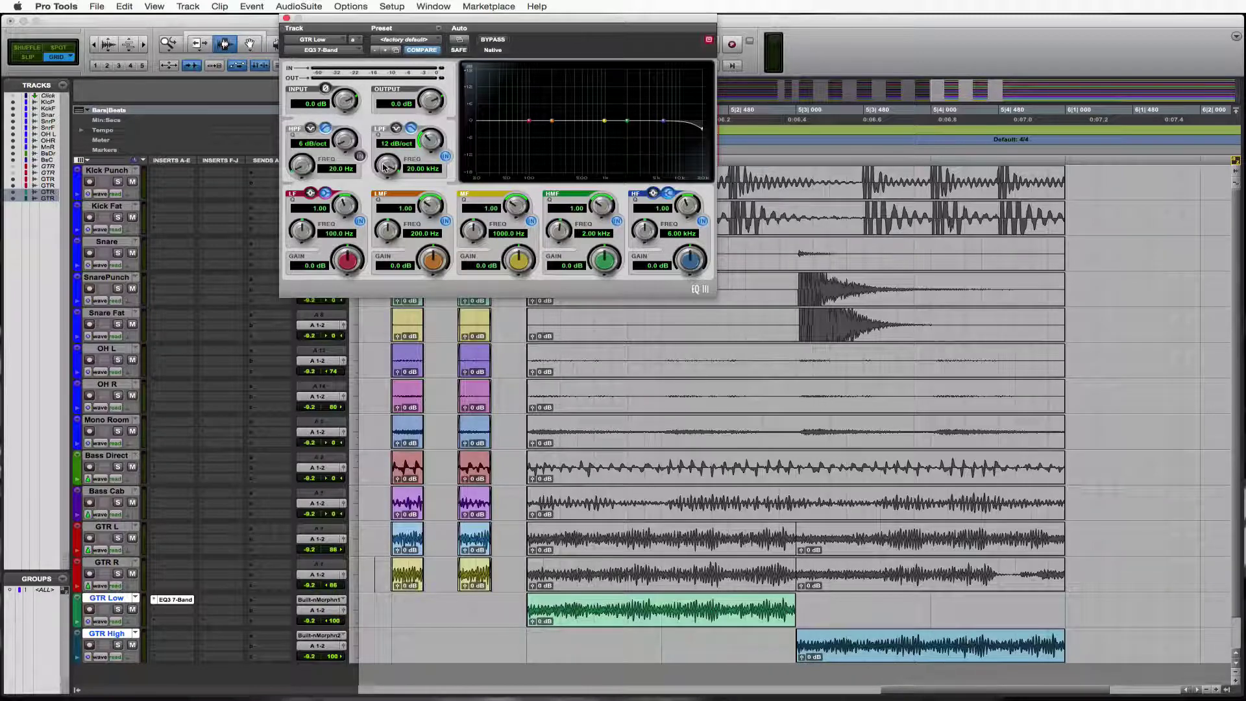
left_click_drag(384, 172, 362, 238)
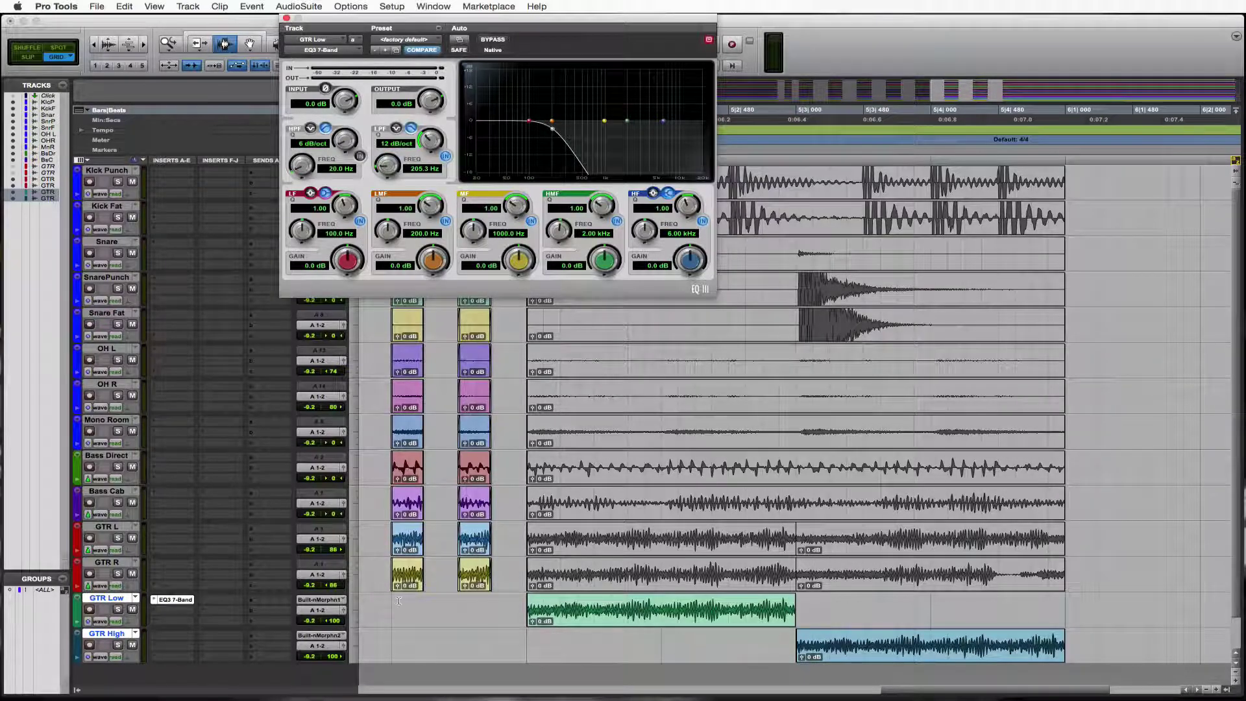
key("space")
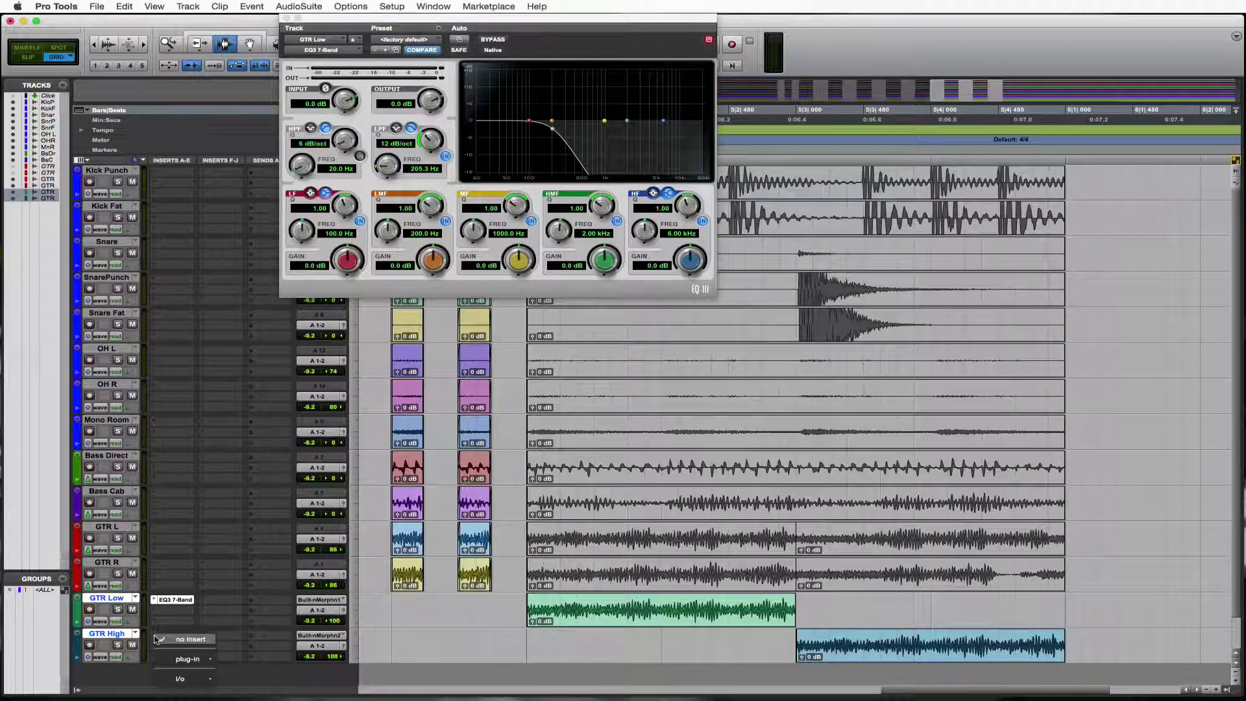
left_click(180, 656)
Insert an EQ3 7-Band on GTR High with a 12 dB/oct high-pass at 1.56 kHz, then audition it
mouse_move(272, 568)
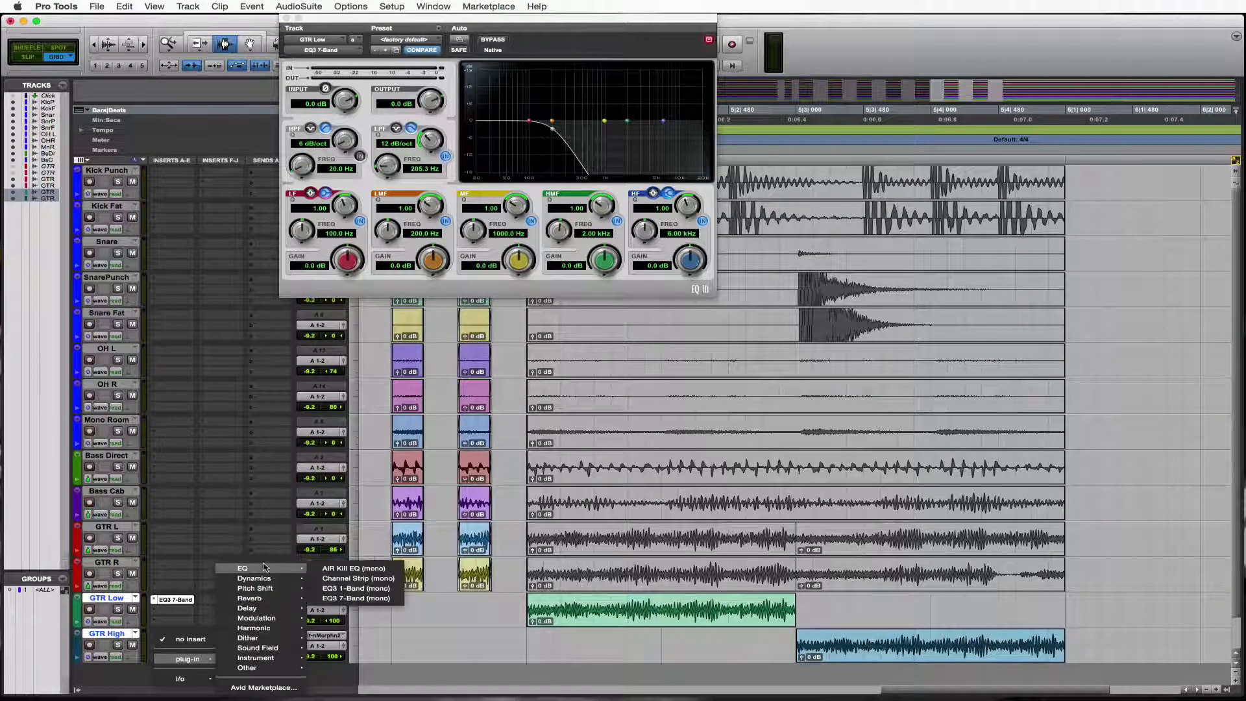
left_click(368, 598)
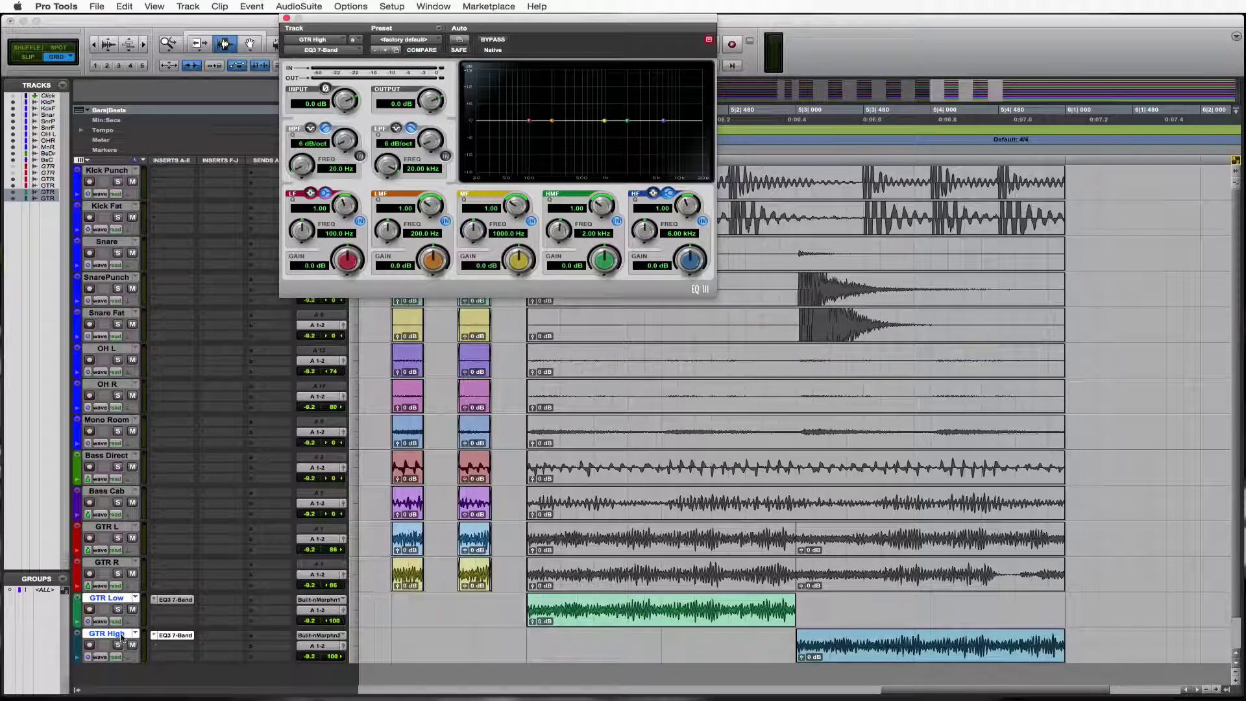
left_click(359, 156)
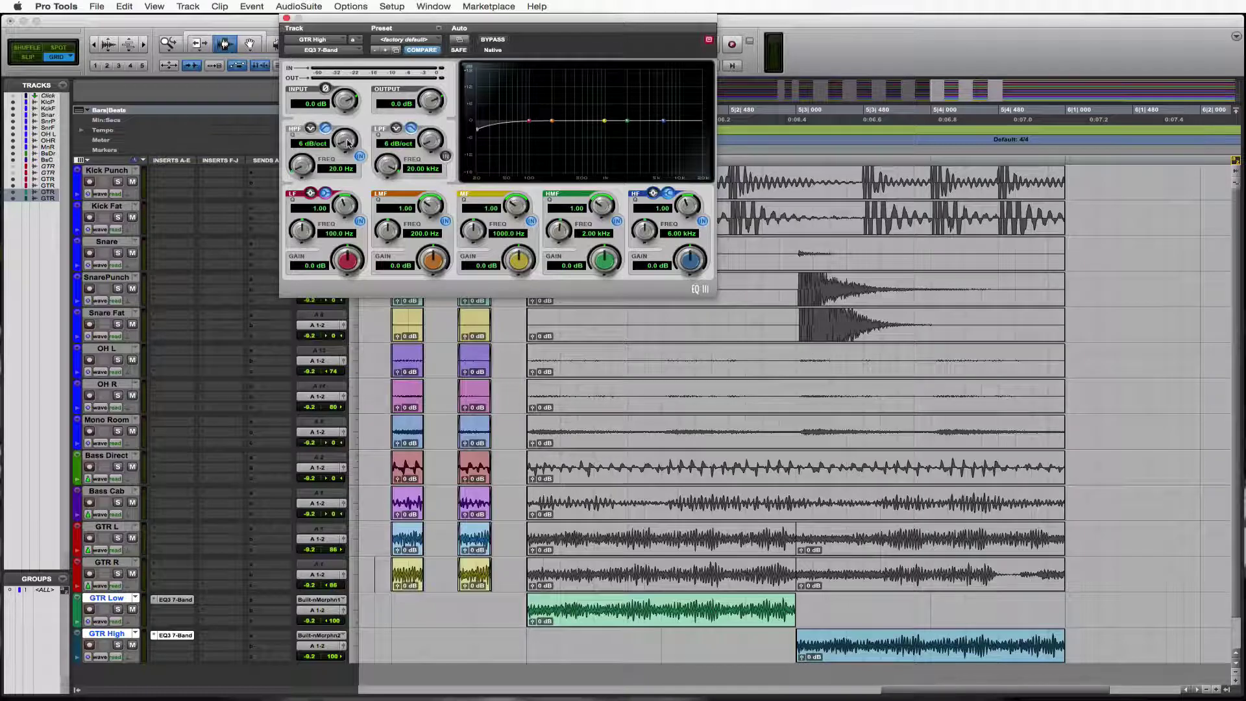
left_click_drag(348, 144, 348, 120)
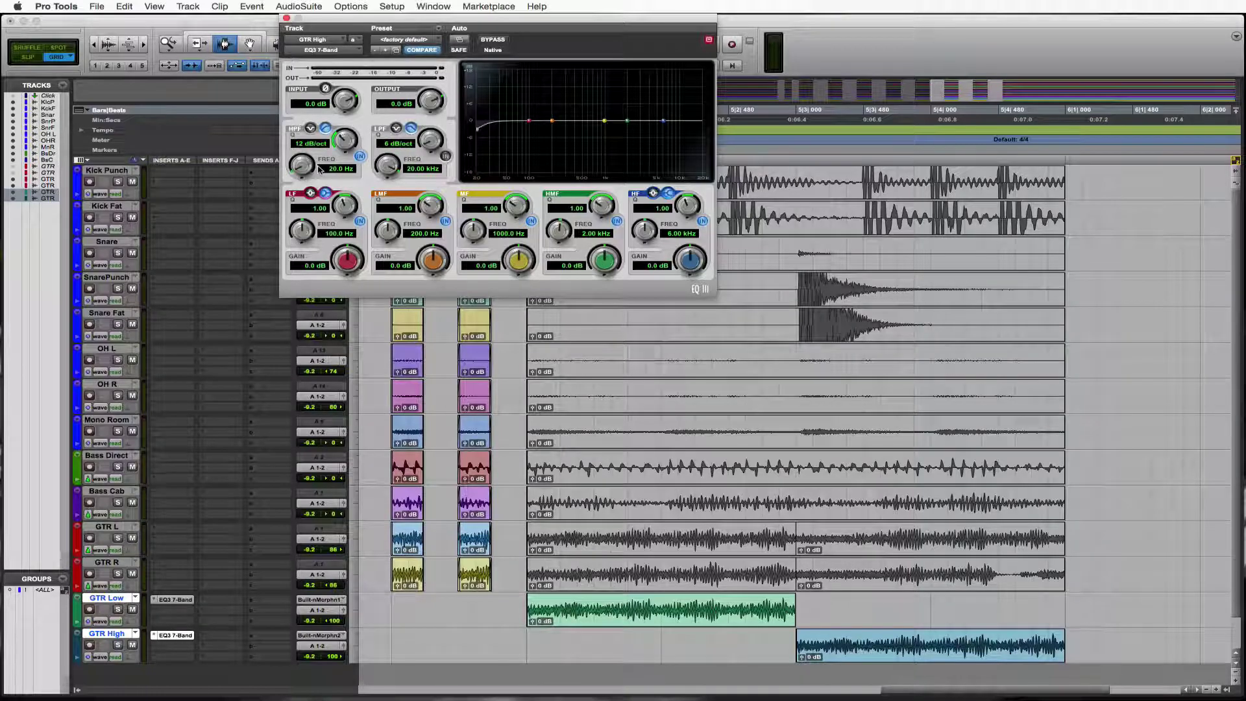
left_click_drag(302, 170, 307, 101)
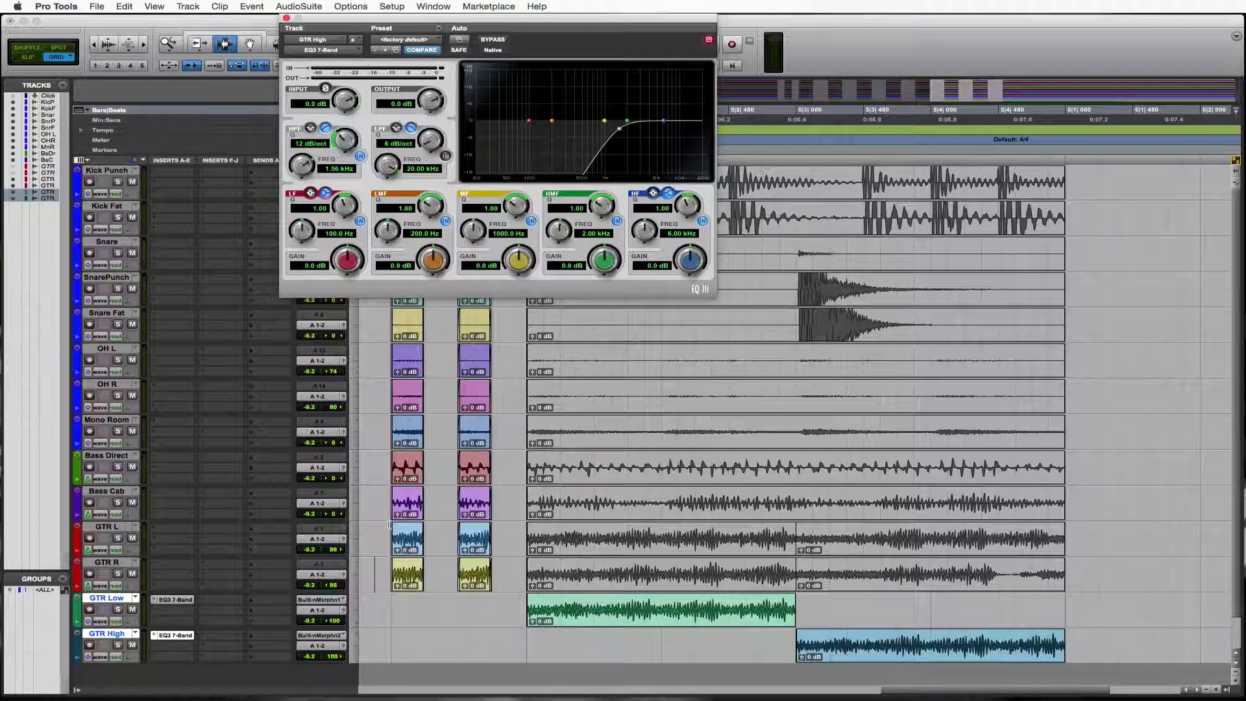
key("space")
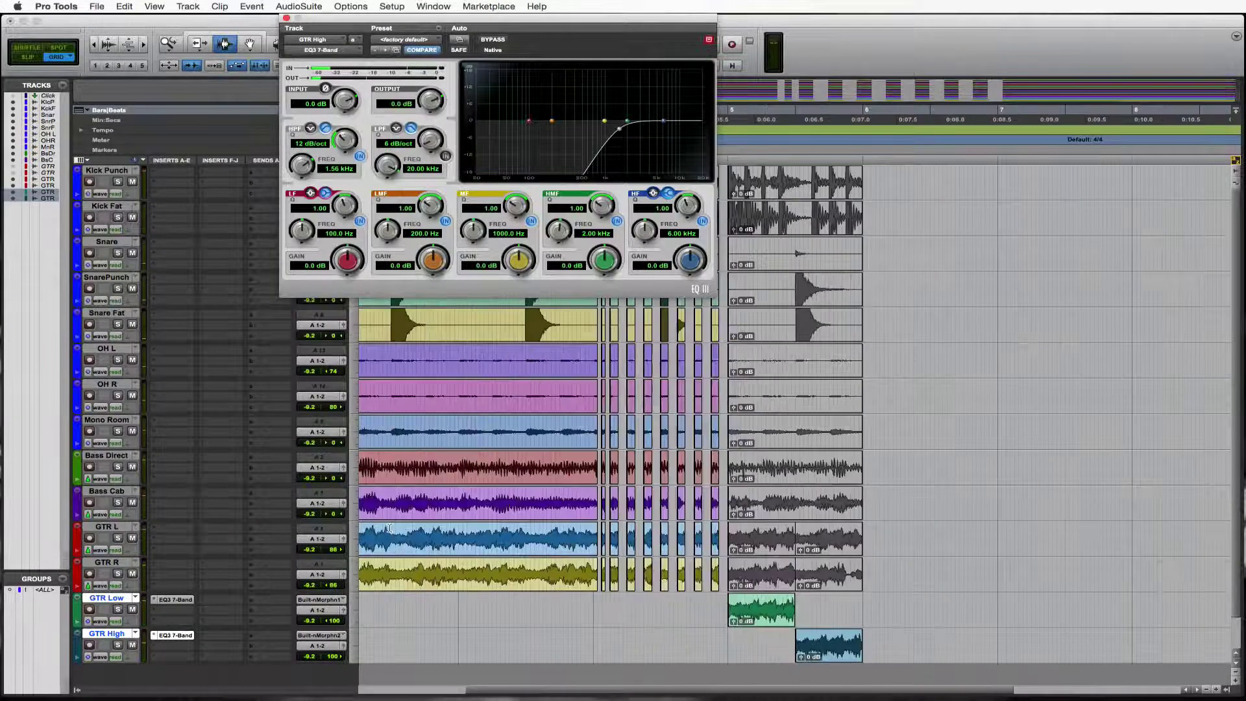
Stop playback, zoom out, close the EQ window, and play the session from near bar 1
key("space")
key("super+bracketleft")
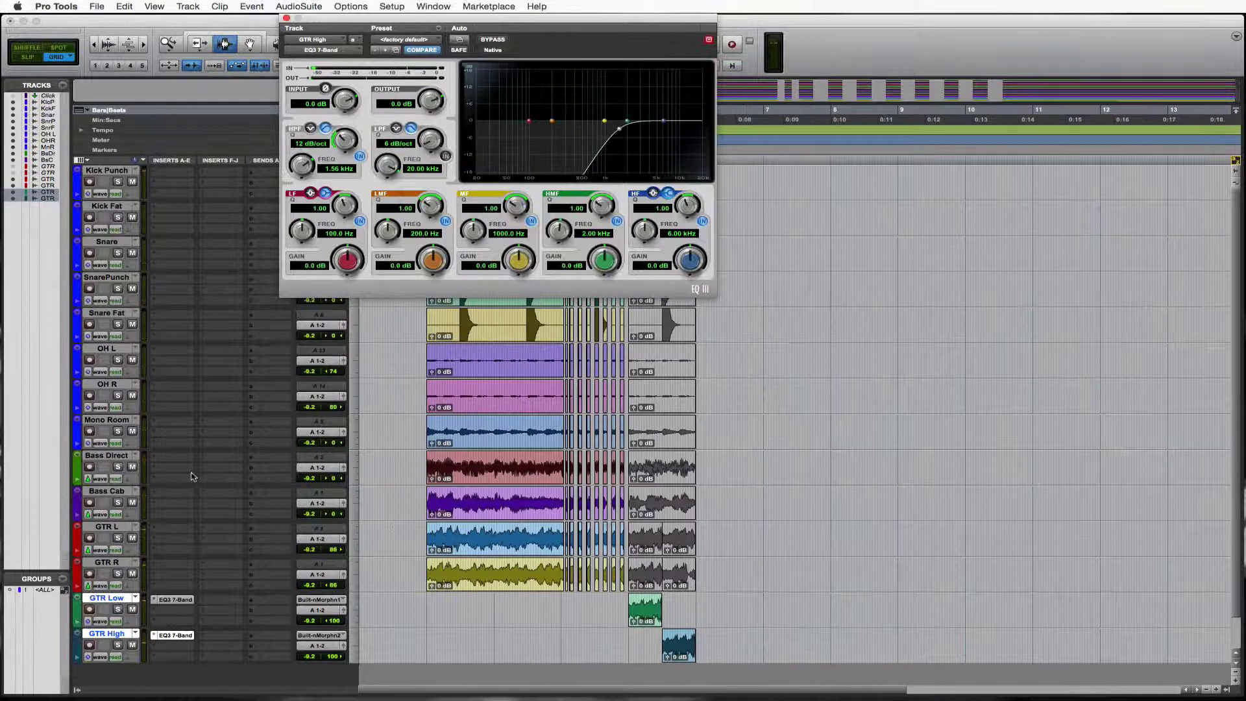
left_click(286, 18)
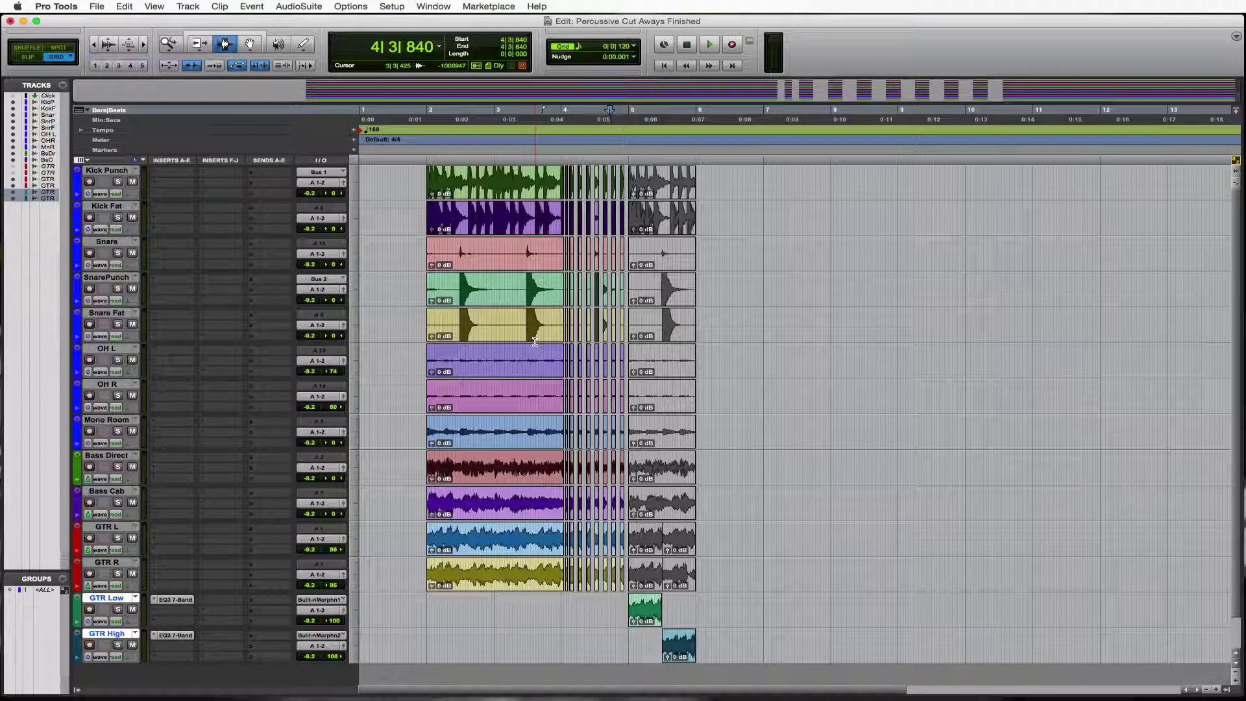
left_click(413, 401)
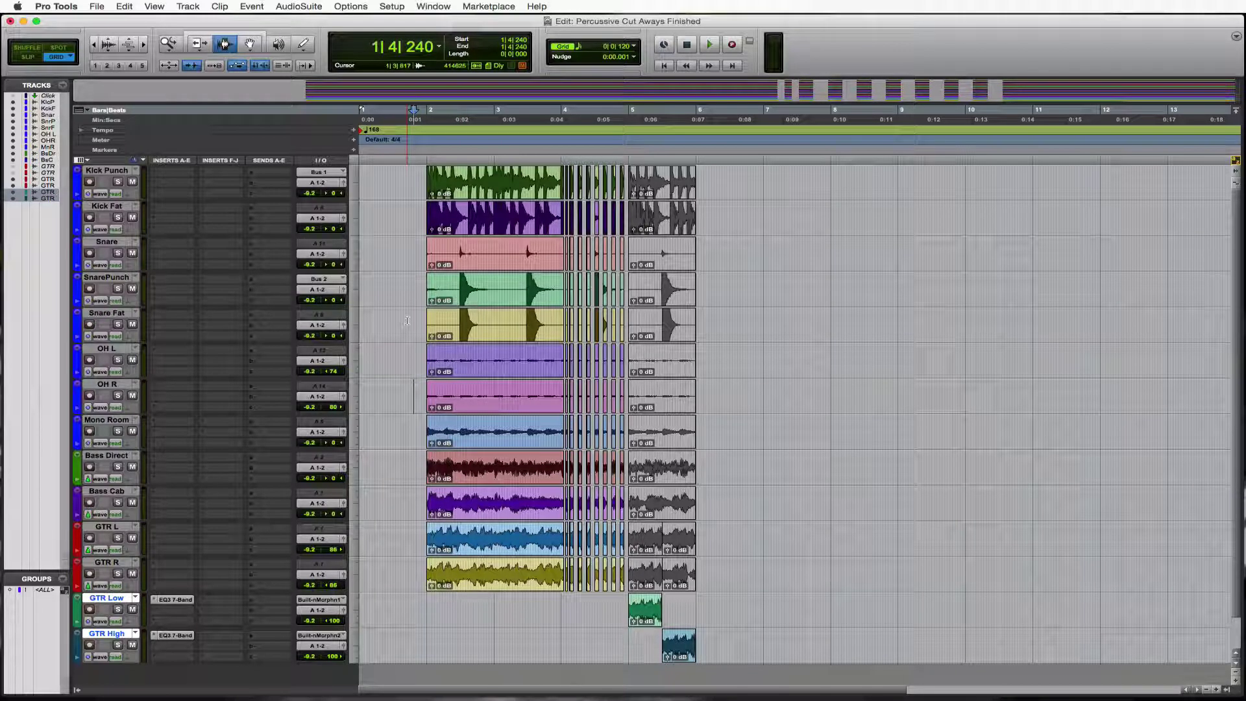
key("space")
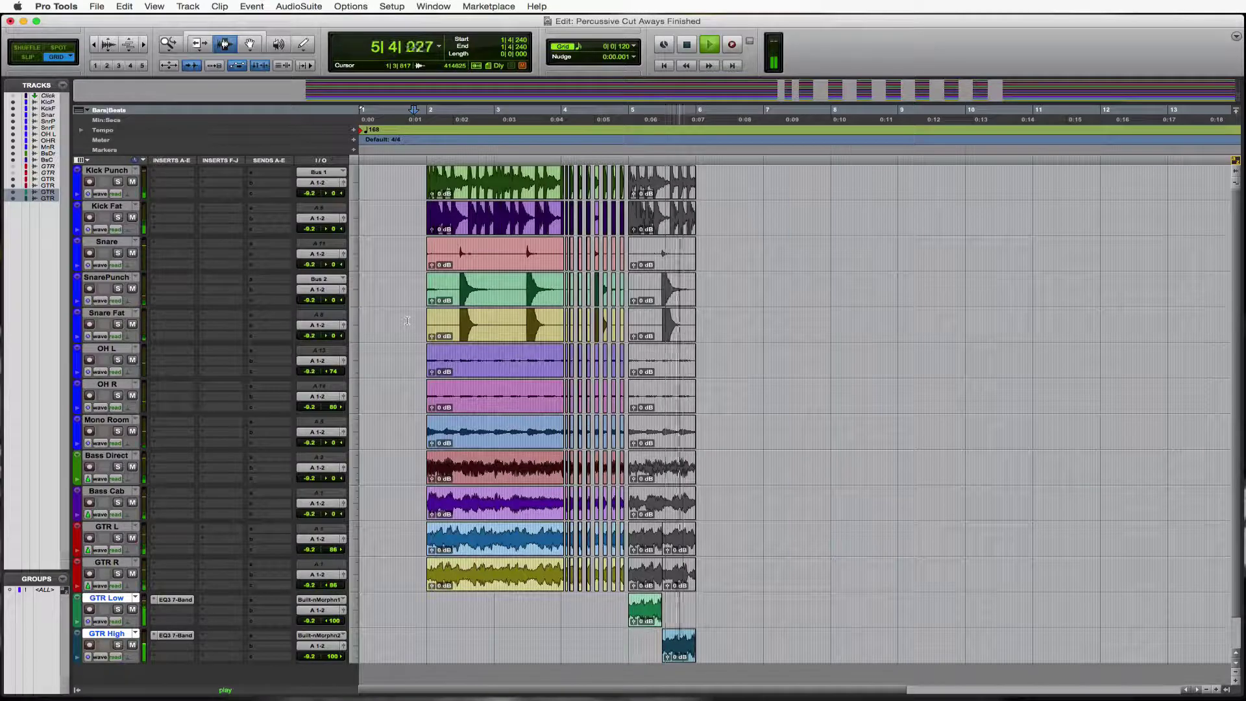
key("space")
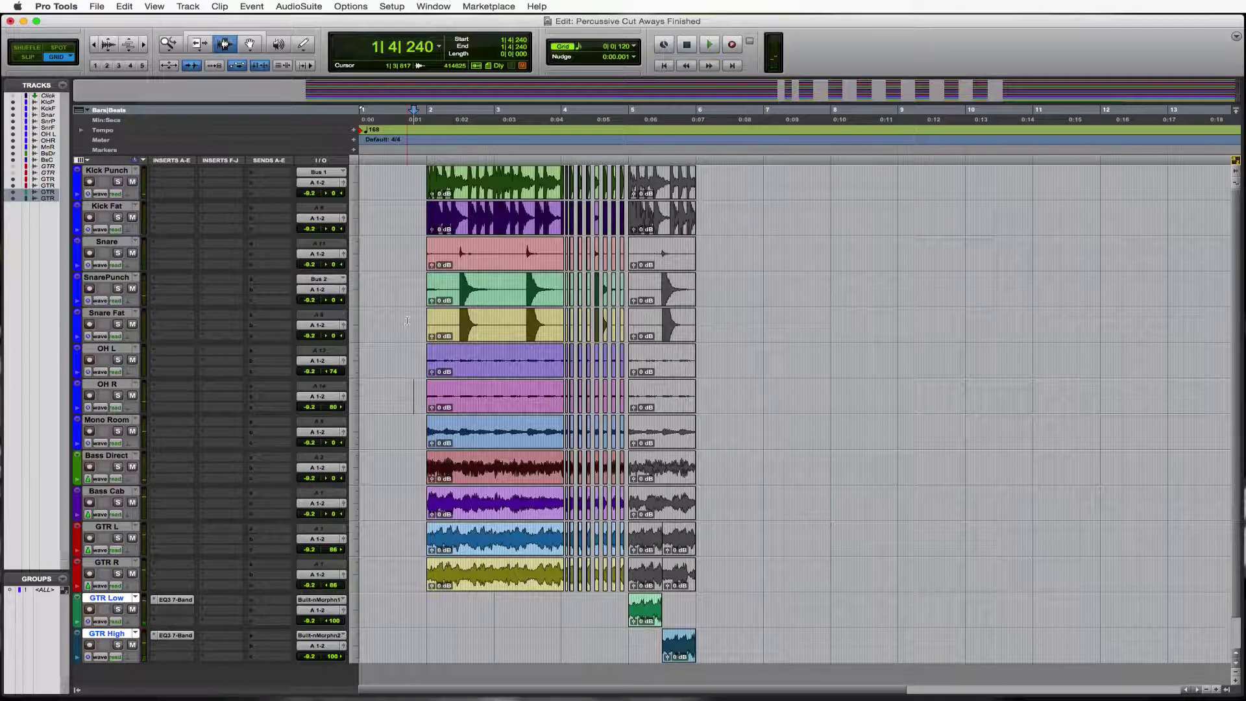